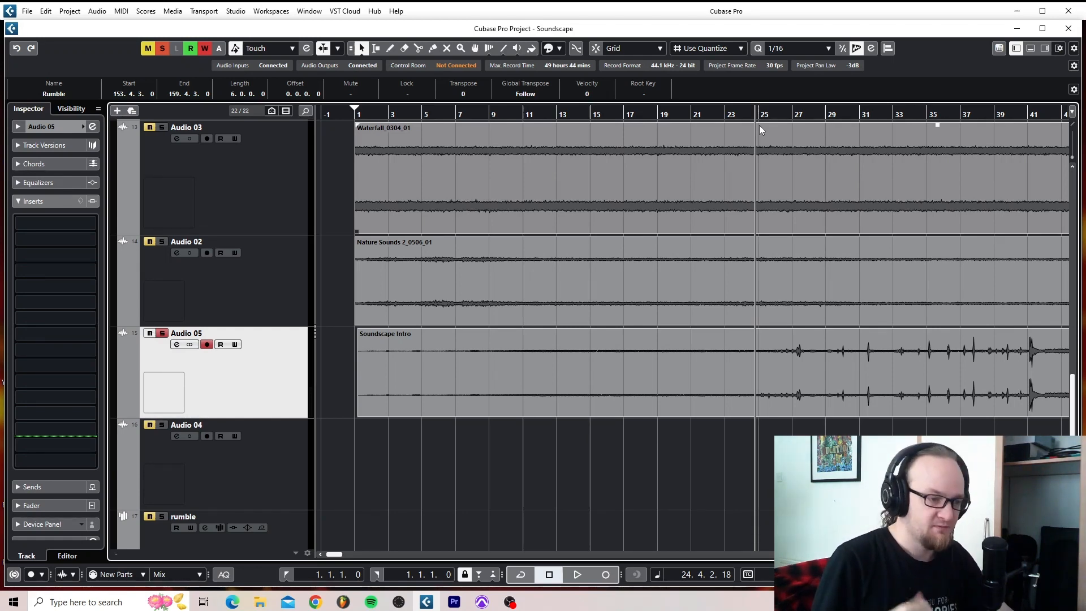
# - Audition the Soundscape Intro clip on Audio 05 from about bar 24, and again from just before the loud hit at bar 41
pyautogui.press('space')
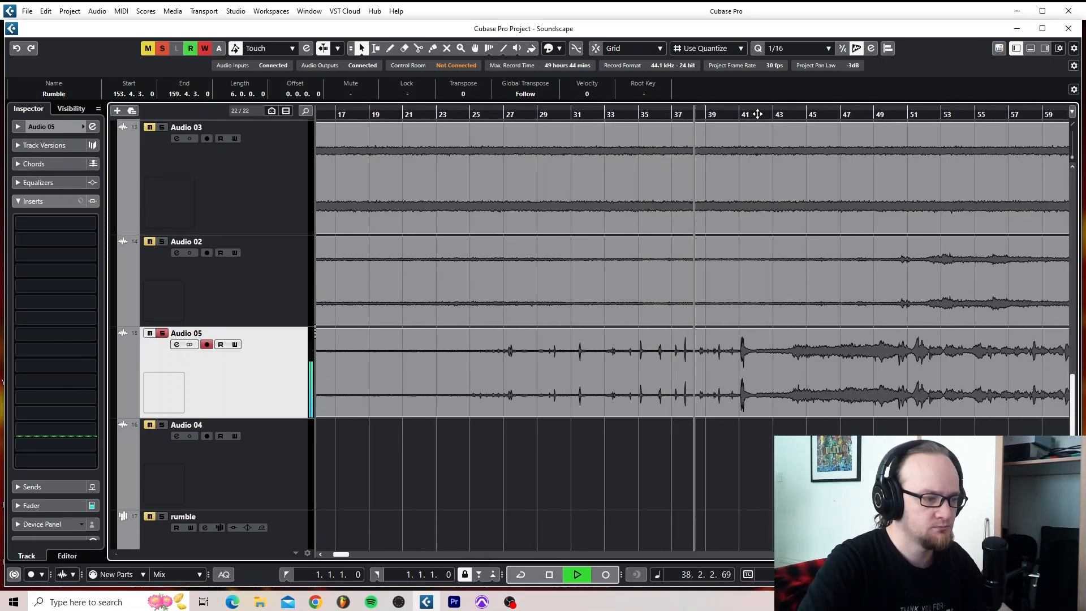
pyautogui.press('space')
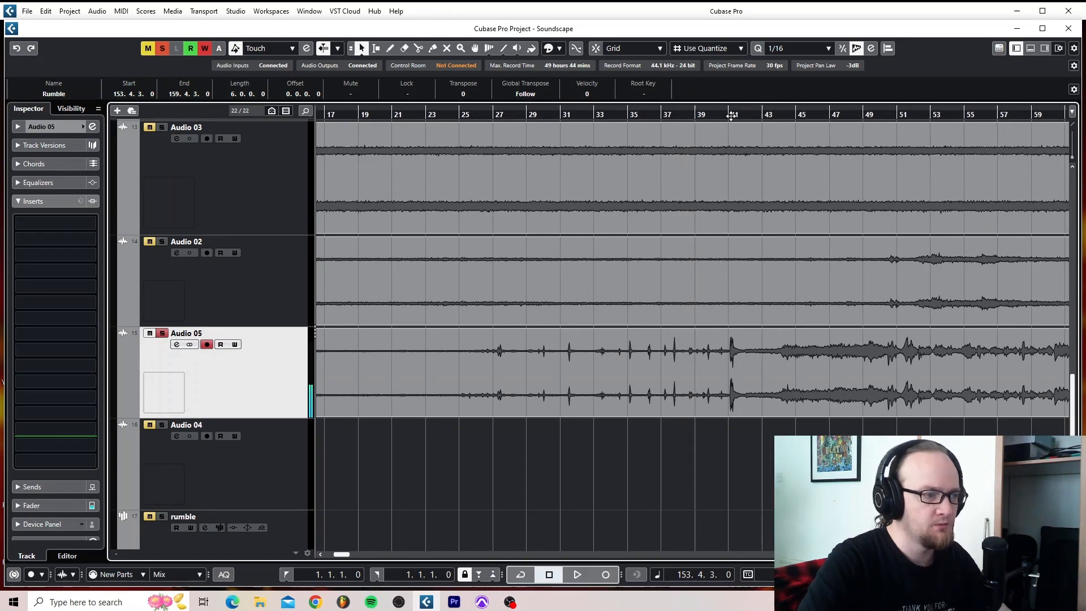
pyautogui.click(730, 112)
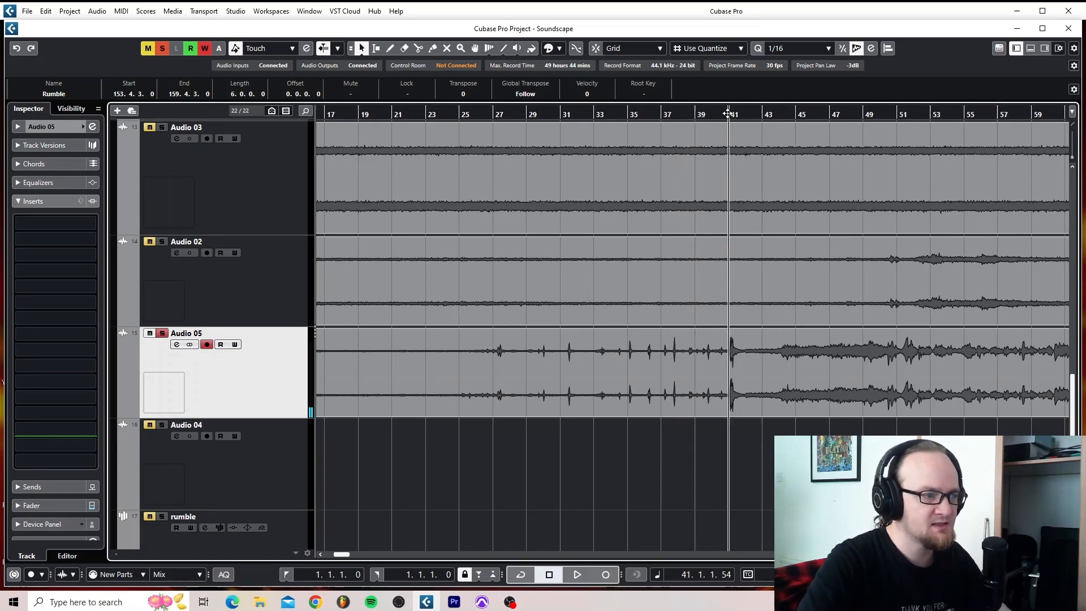
pyautogui.click(726, 114)
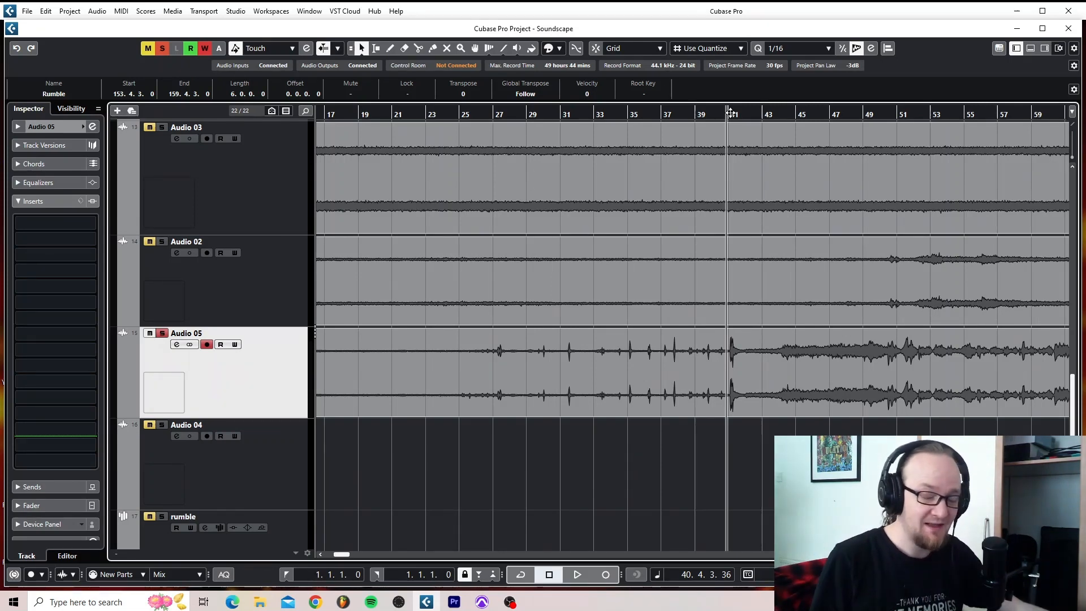
pyautogui.press('space')
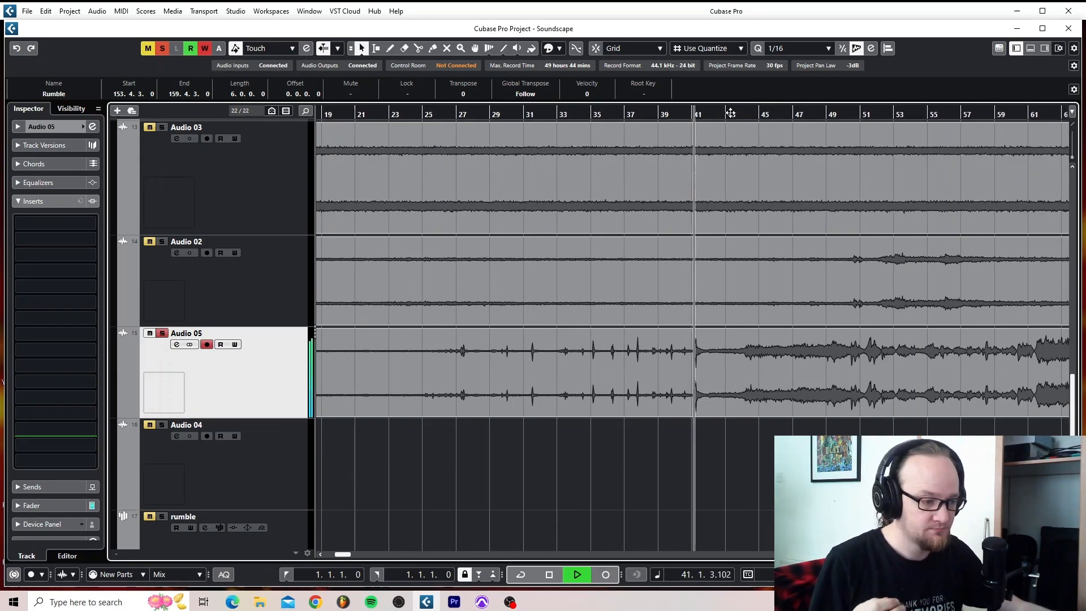
pyautogui.press('space')
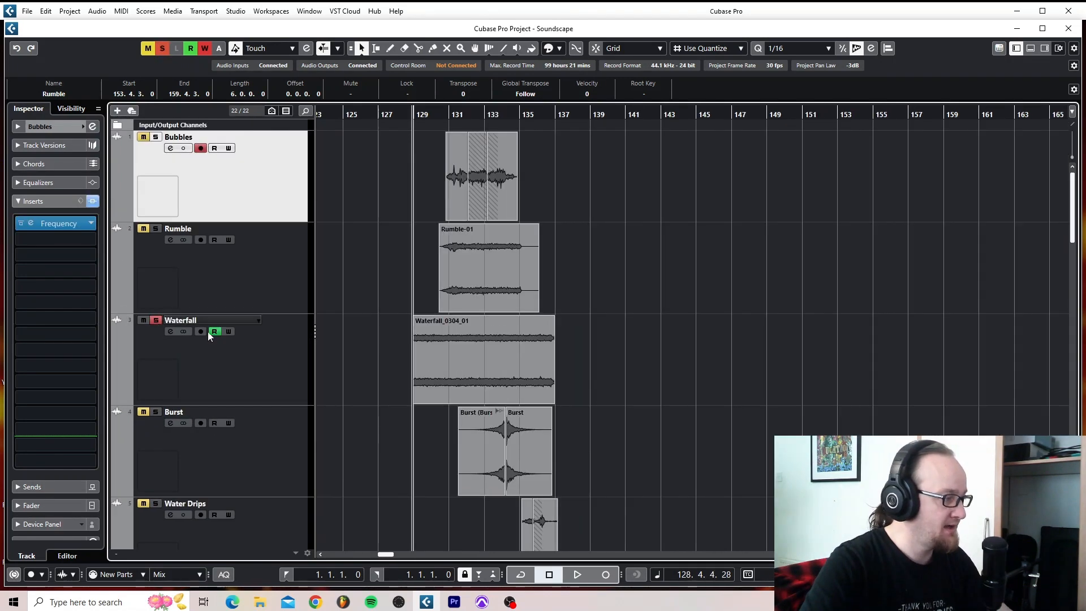
# - Select the Waterfall track, bypass its Frequency insert and listen to the unfiltered clip from about bar 128
pyautogui.click(260, 357)
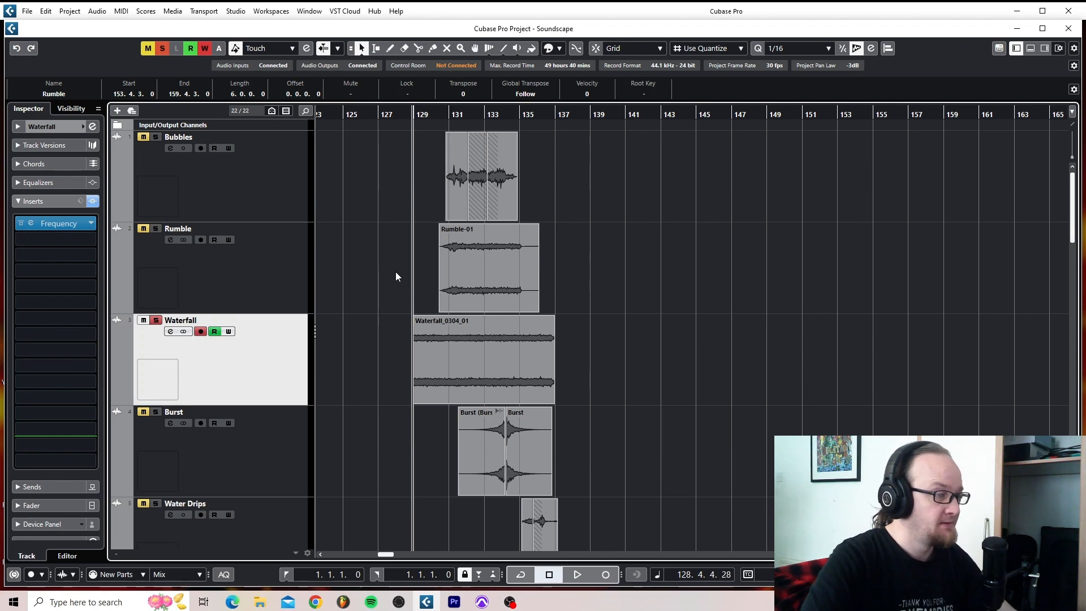
pyautogui.click(22, 223)
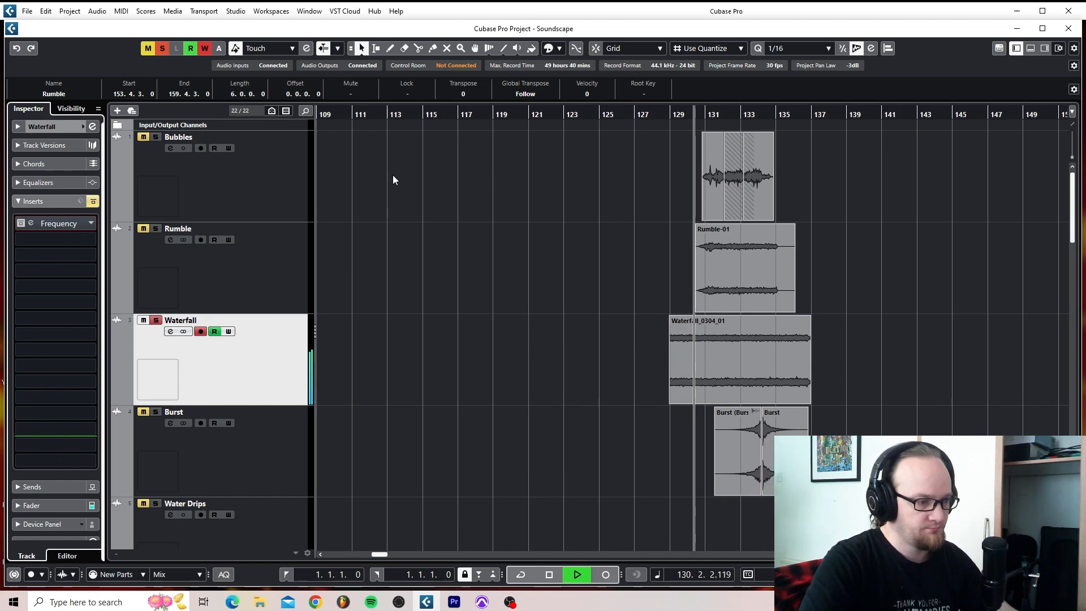
pyautogui.press('space')
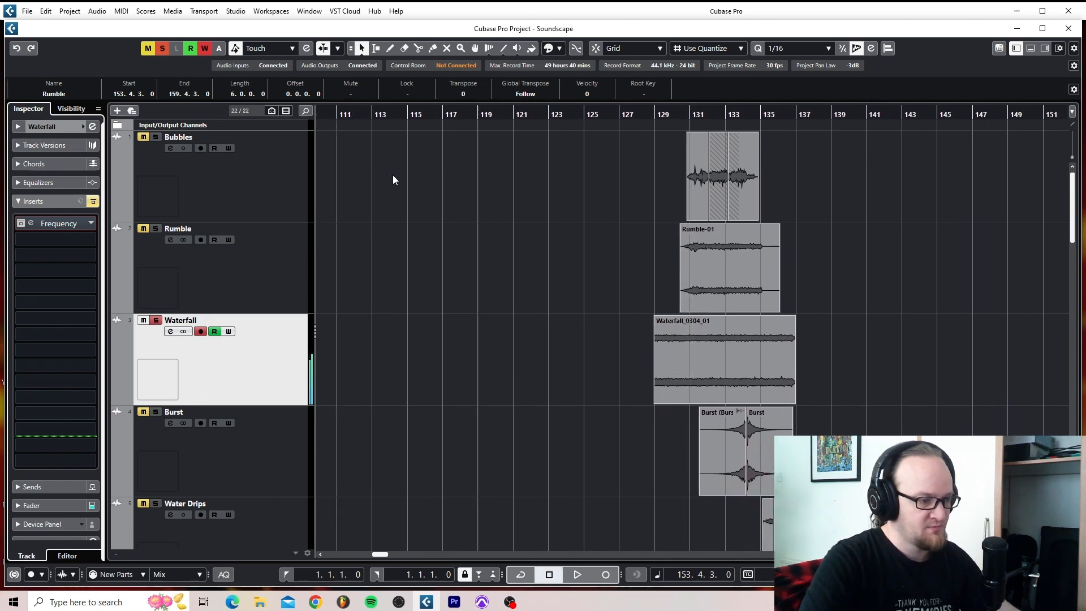
# - Re-enable and open the Waterfall track's Frequency equalizer, play the clip from its start to follow the filter sweep, and close the editor
pyautogui.click(648, 117)
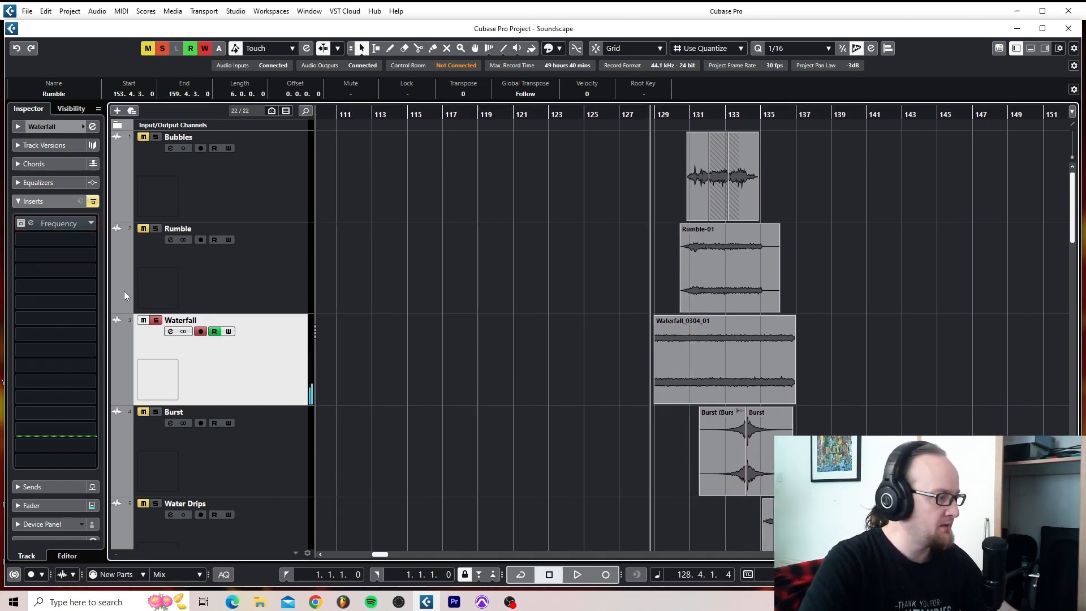
pyautogui.click(31, 224)
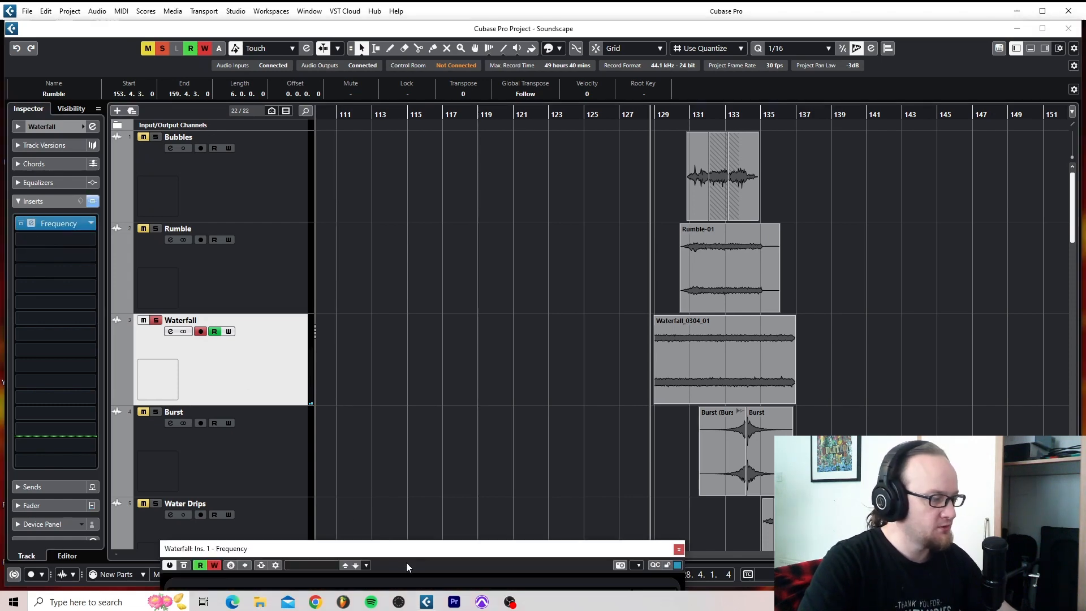
pyautogui.moveTo(405, 548); pyautogui.dragTo(314, 220)
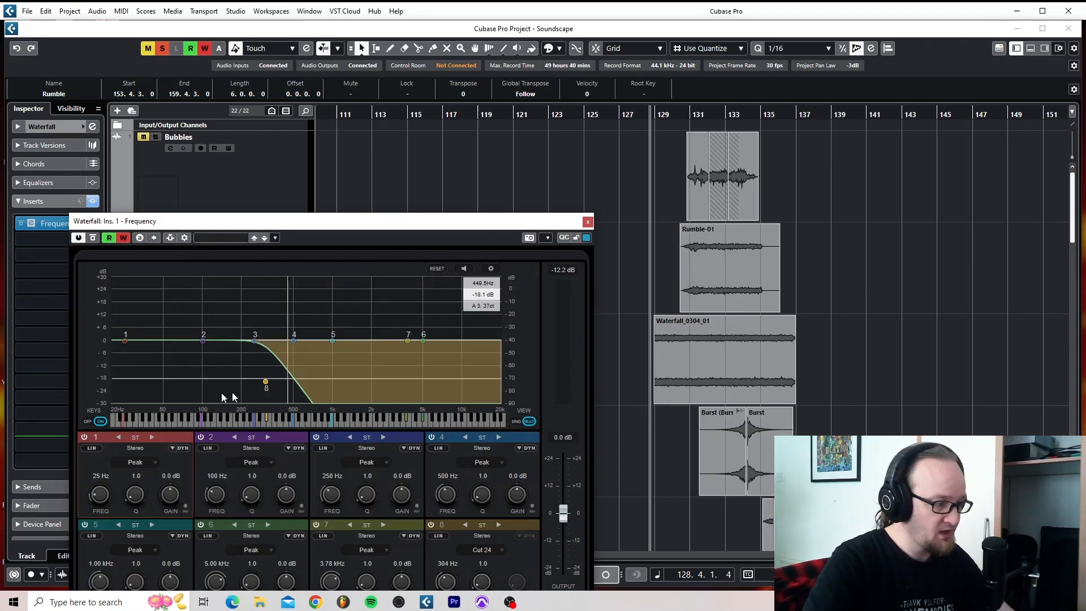
pyautogui.hscroll(-2, 703, 274)
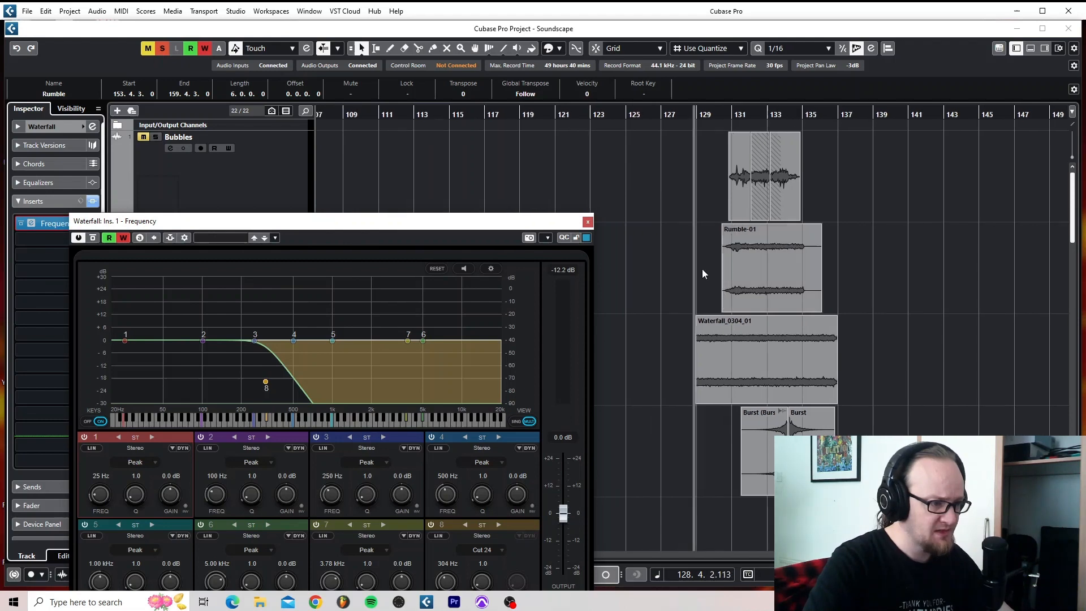
pyautogui.press('space')
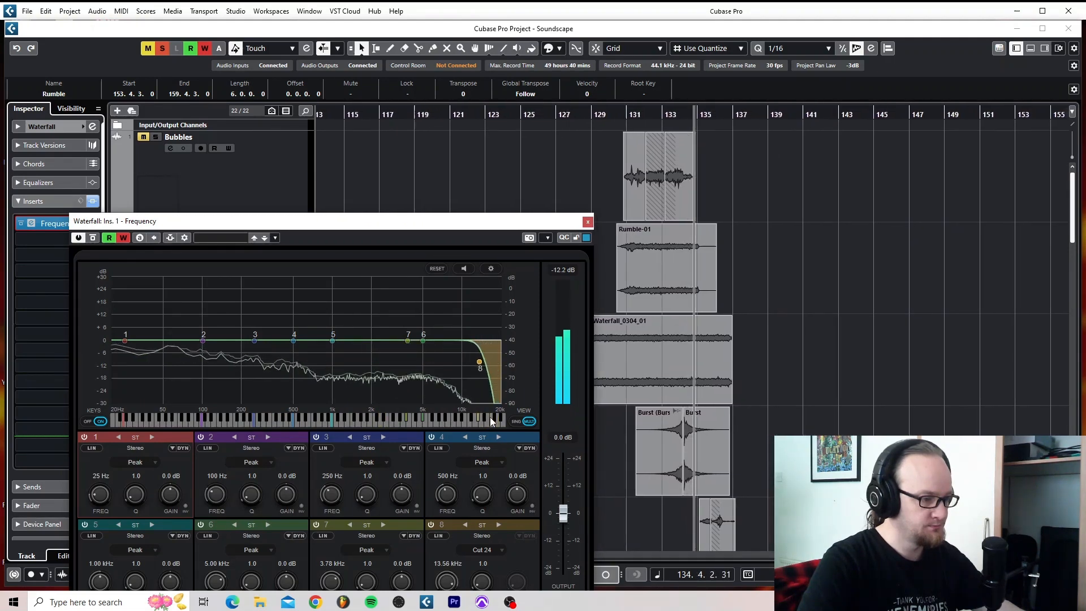
pyautogui.press('space')
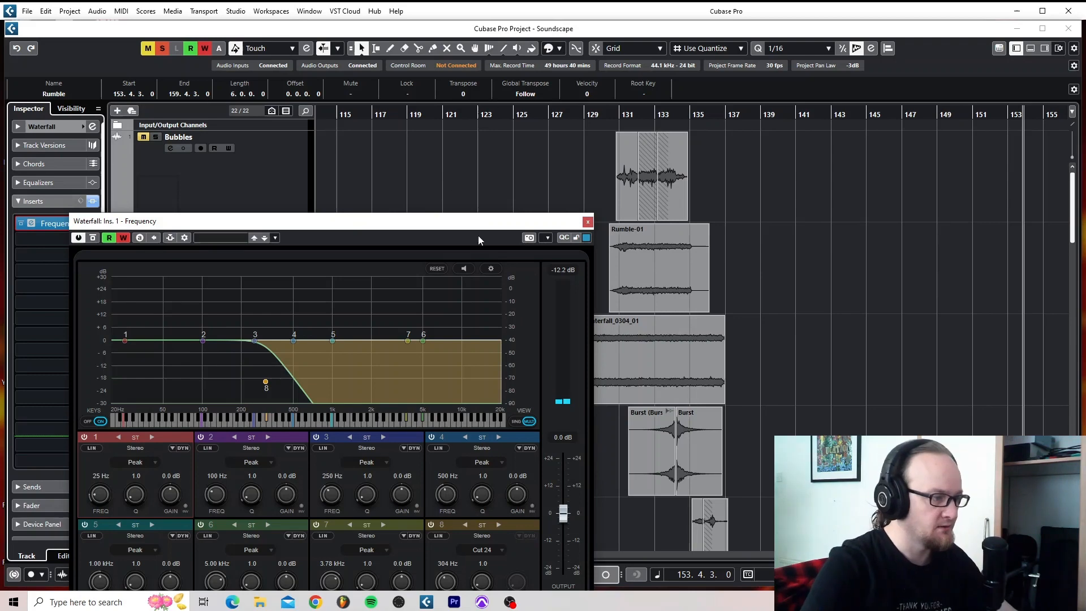
pyautogui.moveTo(490, 227); pyautogui.dragTo(280, 342)
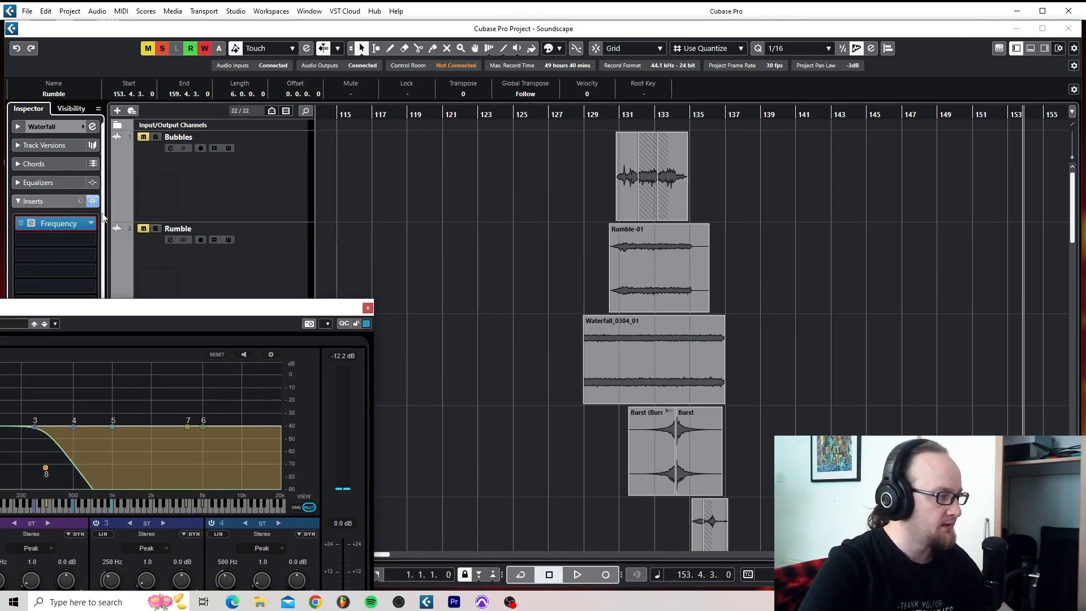
pyautogui.click(235, 288)
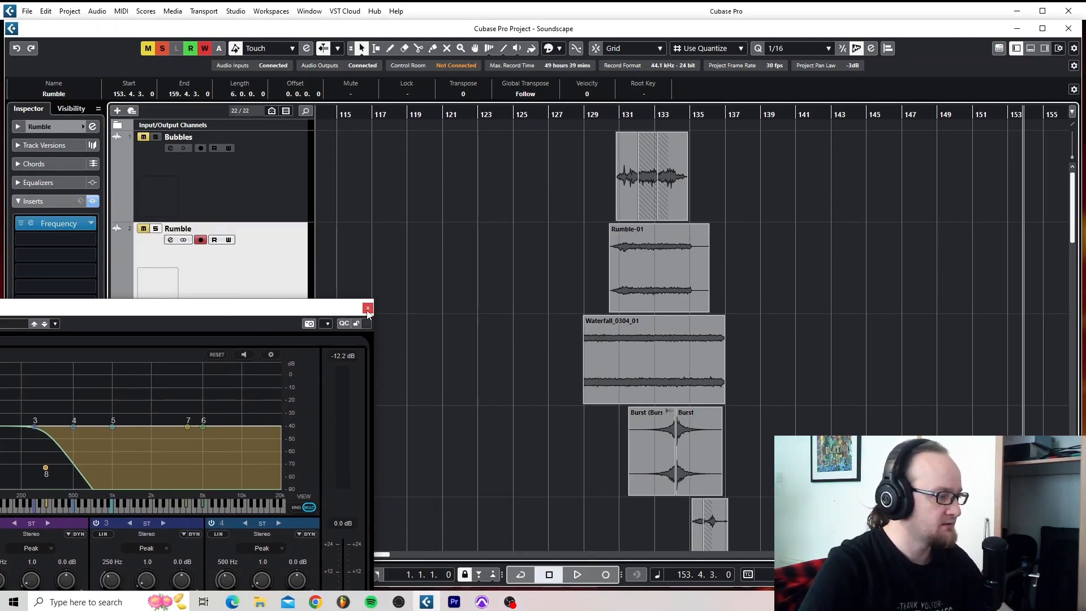
pyautogui.click(367, 309)
# - Solo the Rumble track and listen to it from about bar 128
pyautogui.click(156, 229)
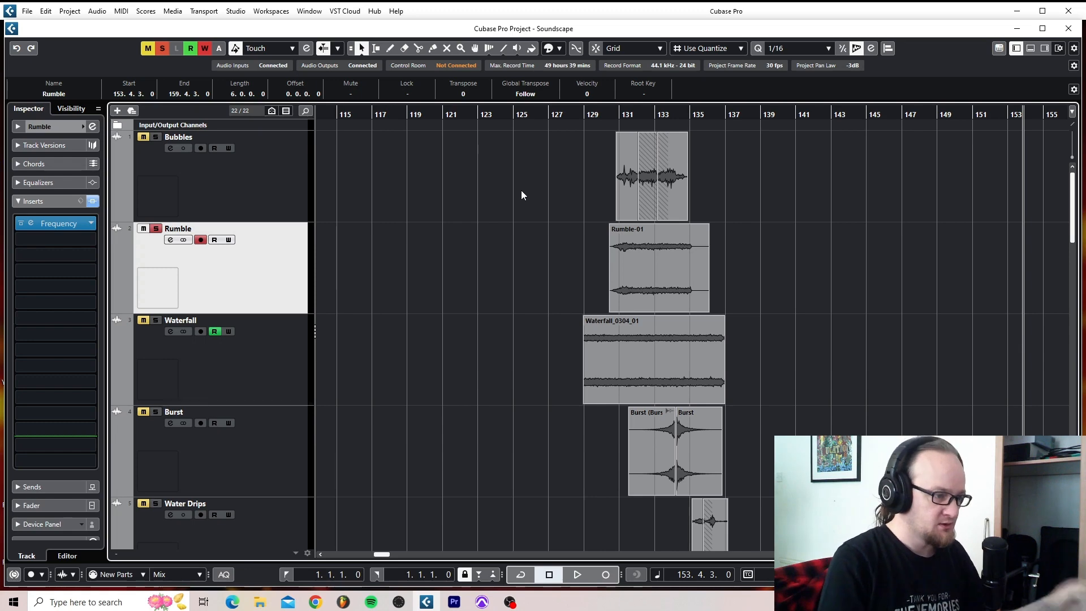
pyautogui.click(581, 115)
pyautogui.click(579, 114)
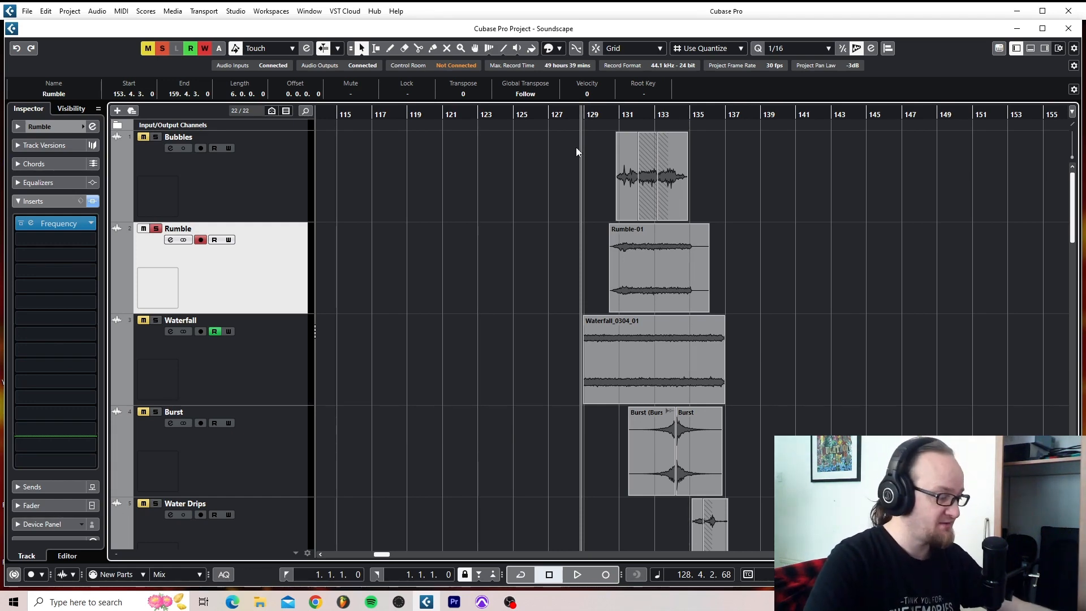
pyautogui.press('space')
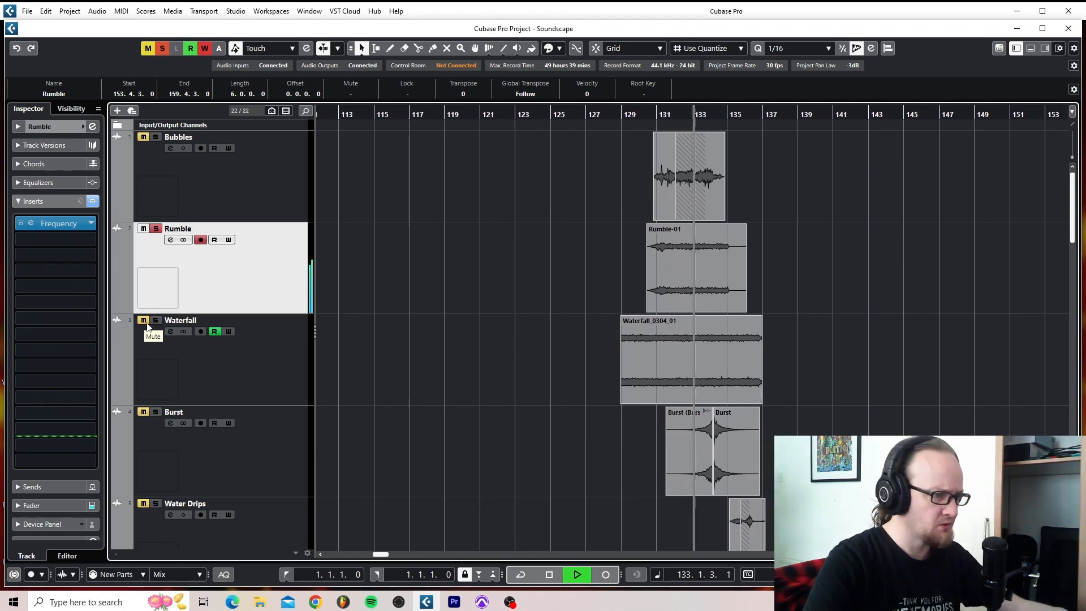
pyautogui.press('space')
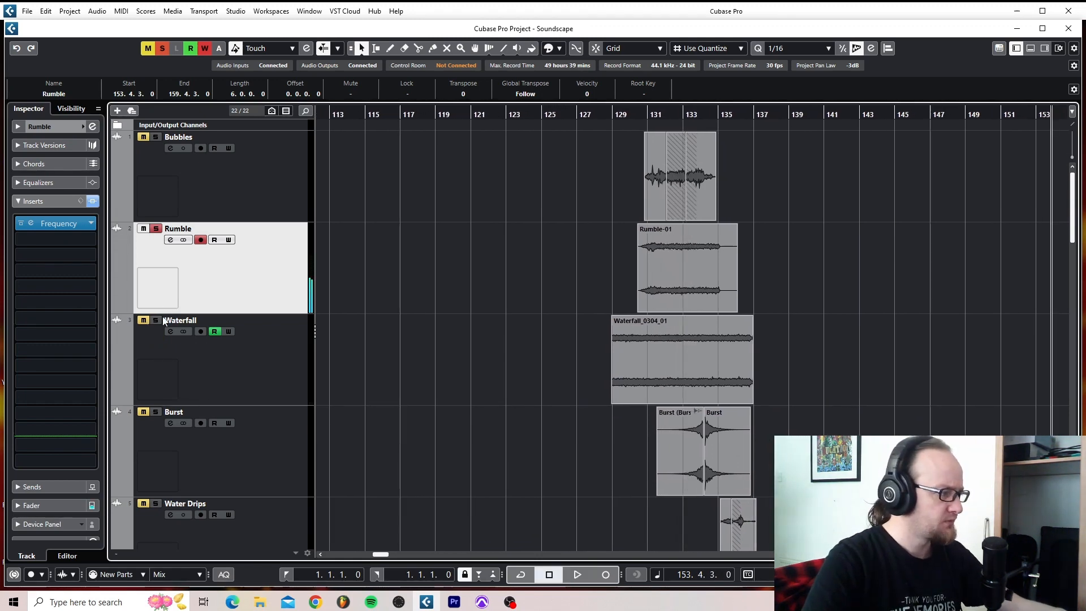
# - Add the Waterfall track to the soloed Rumble and play both layers from just before bar 129
pyautogui.click(156, 320)
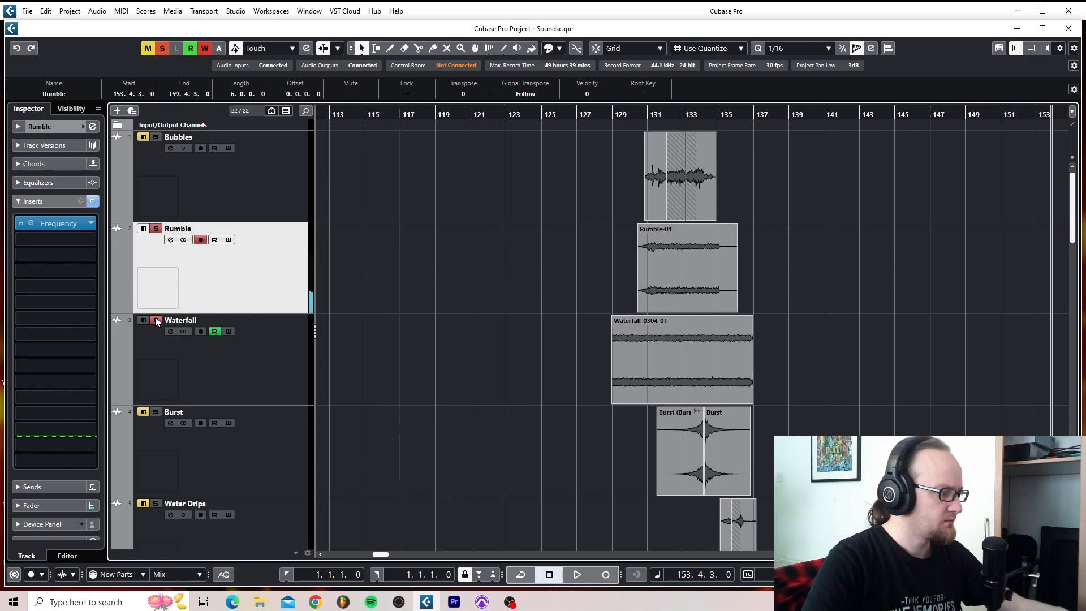
pyautogui.click(609, 116)
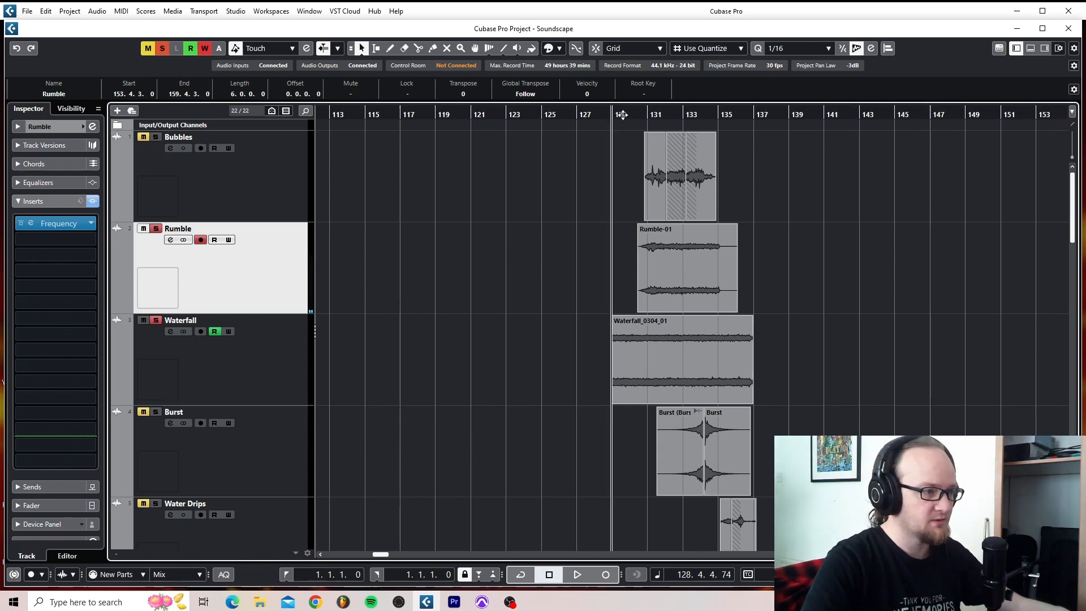
pyautogui.press('space')
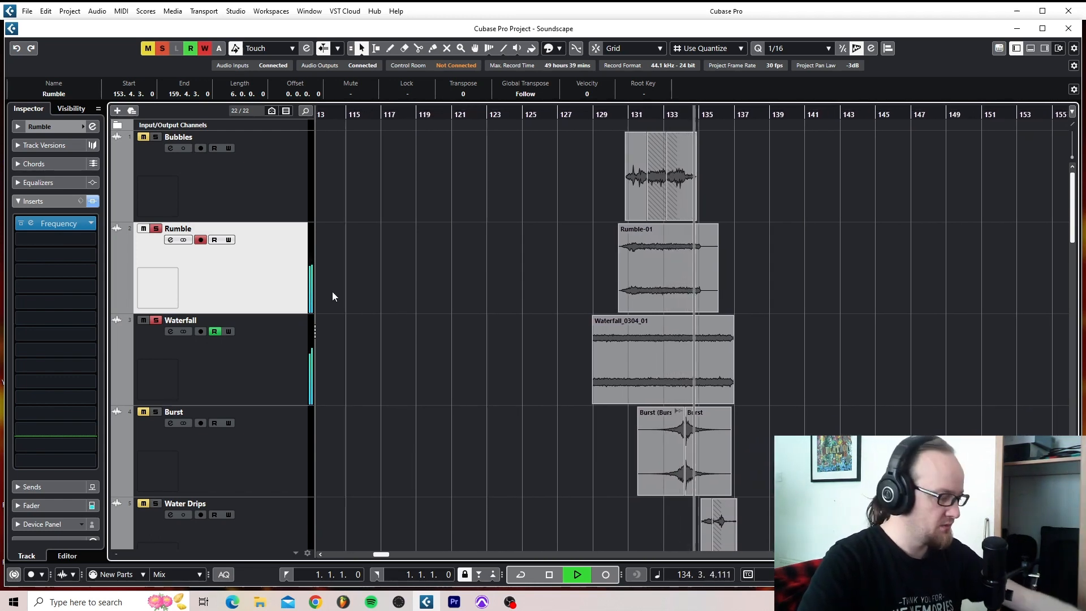
pyautogui.press('space')
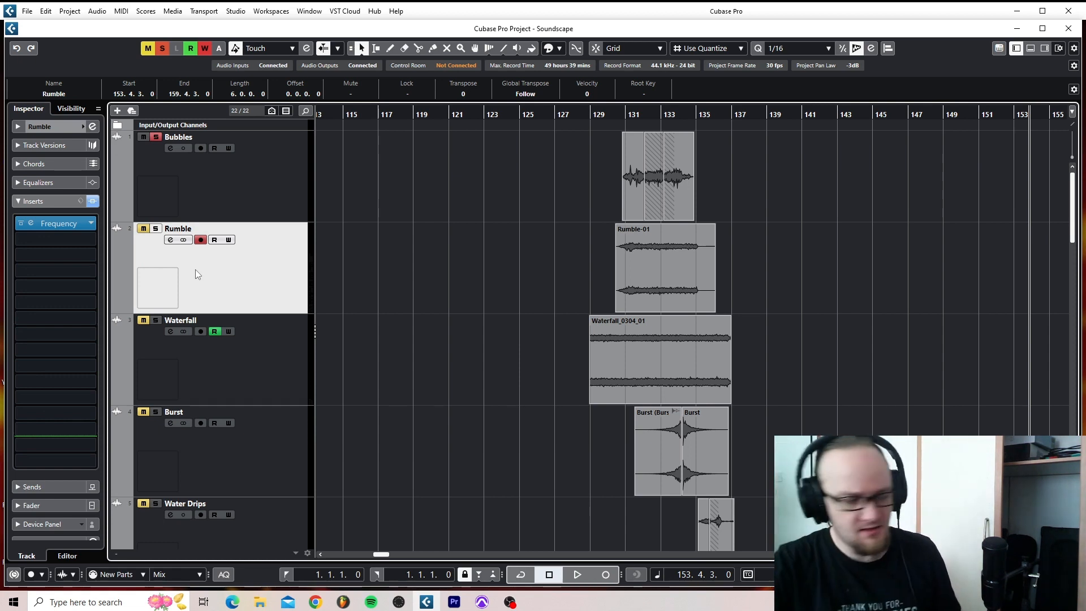
# - Audition the Bubbles track alone from about bar 130, and together with Rumble and Waterfall soloed from about bar 129
pyautogui.click(618, 114)
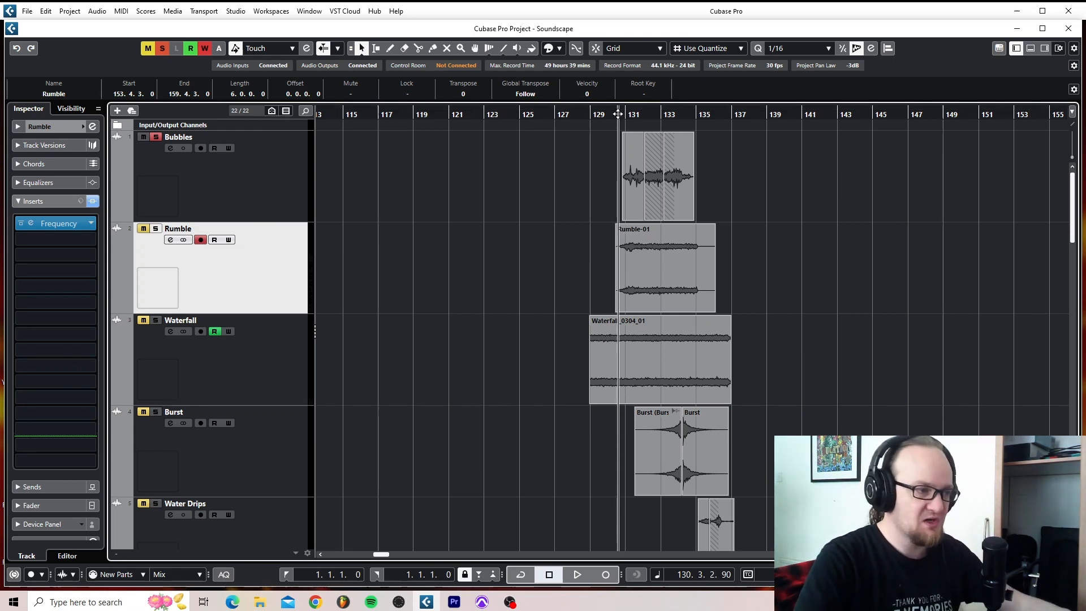
pyautogui.press('space')
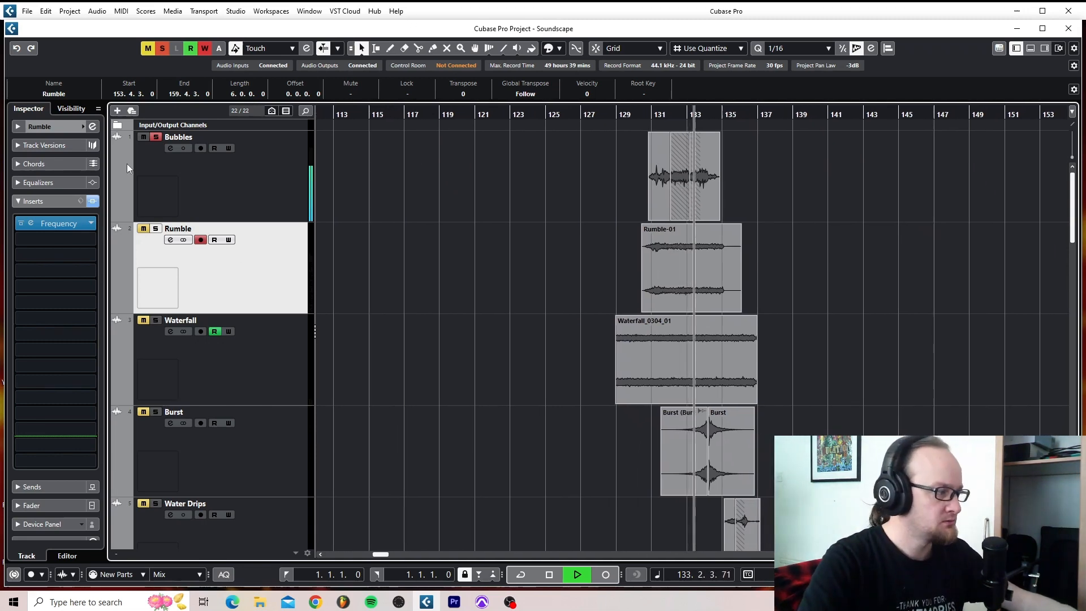
pyautogui.press('space')
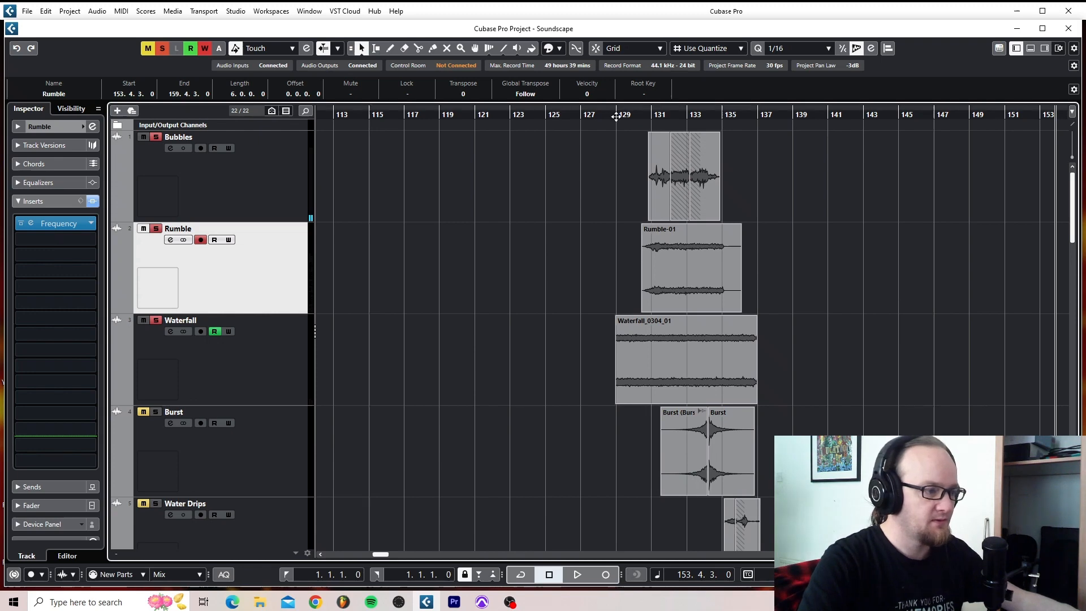
pyautogui.doubleClick(617, 116)
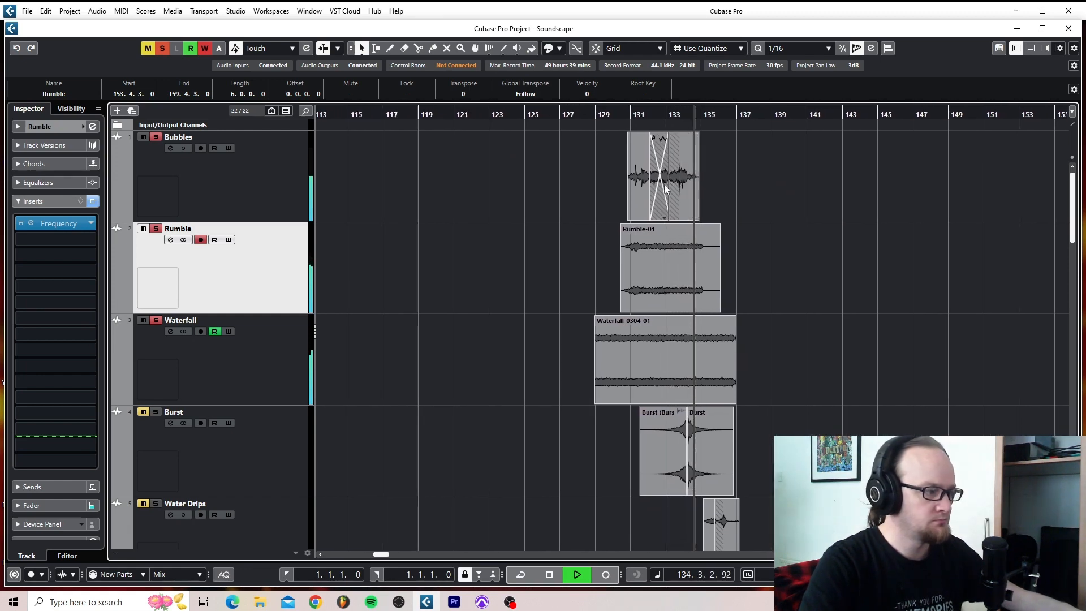
pyautogui.press('space')
# - Solo the Water Splash 1 track and take Bubbles, Rumble and Waterfall out of solo
pyautogui.scroll(-3, 437, 373)
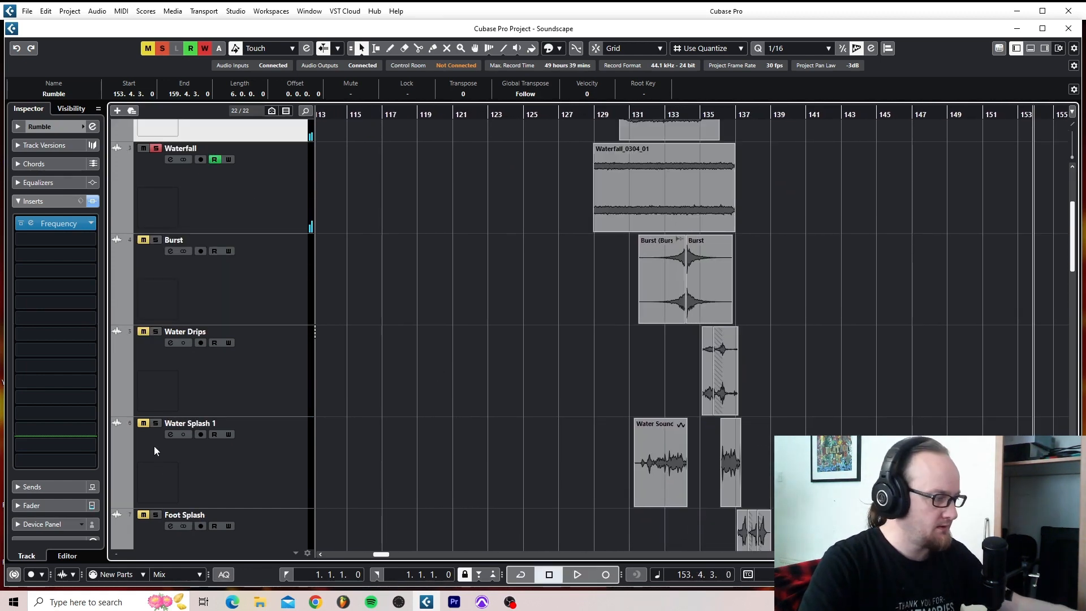
pyautogui.click(156, 423)
pyautogui.scroll(2, 154, 341)
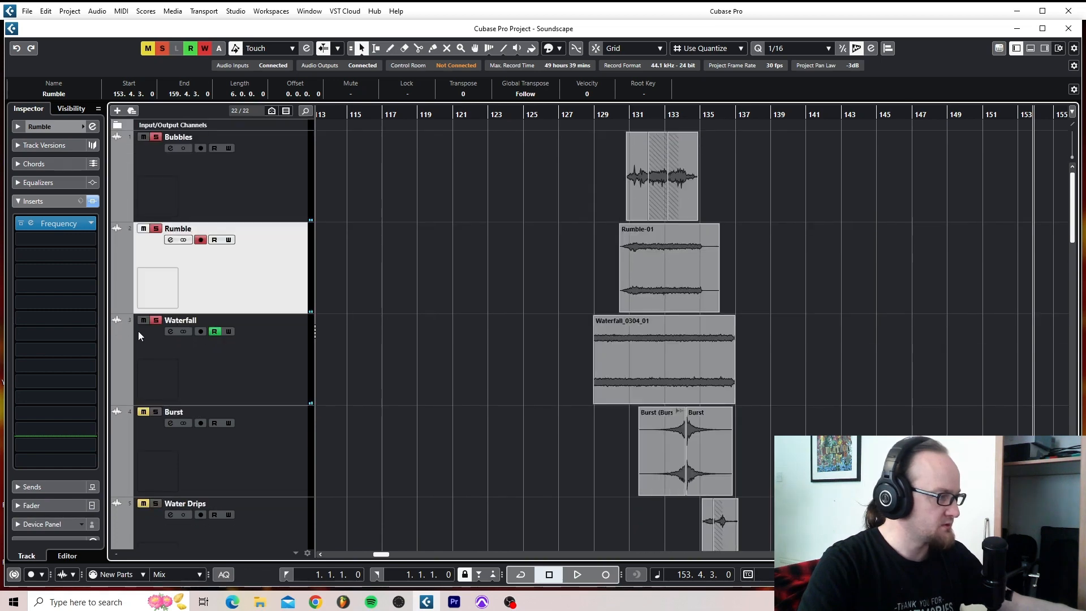
pyautogui.click(143, 320)
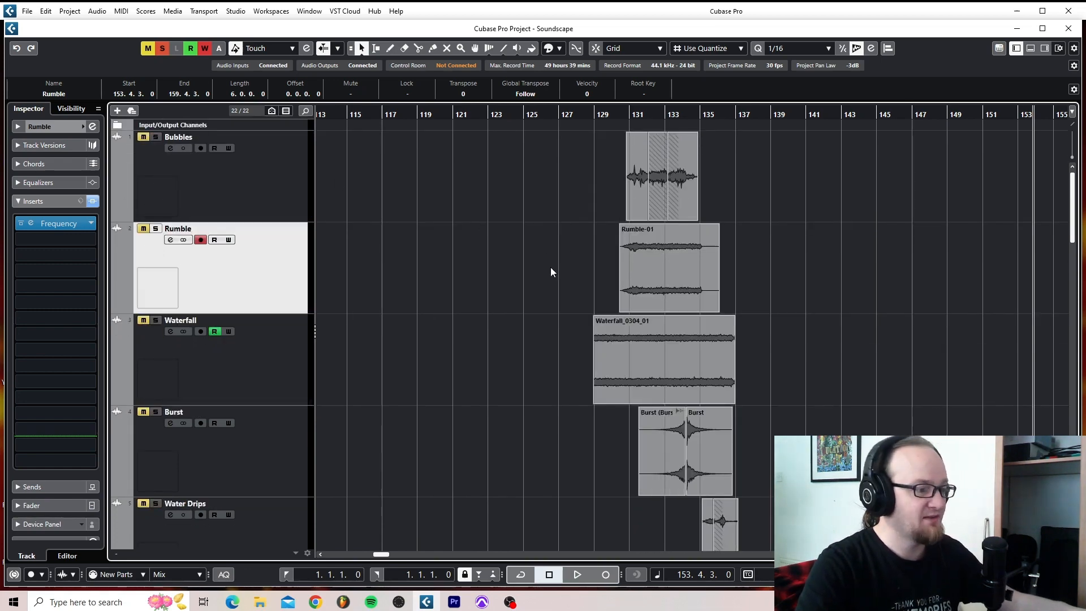
# - Play the Water Splash 1 clips from about bar 131 and return the playhead to the start of the first clip
pyautogui.scroll(-4, 551, 268)
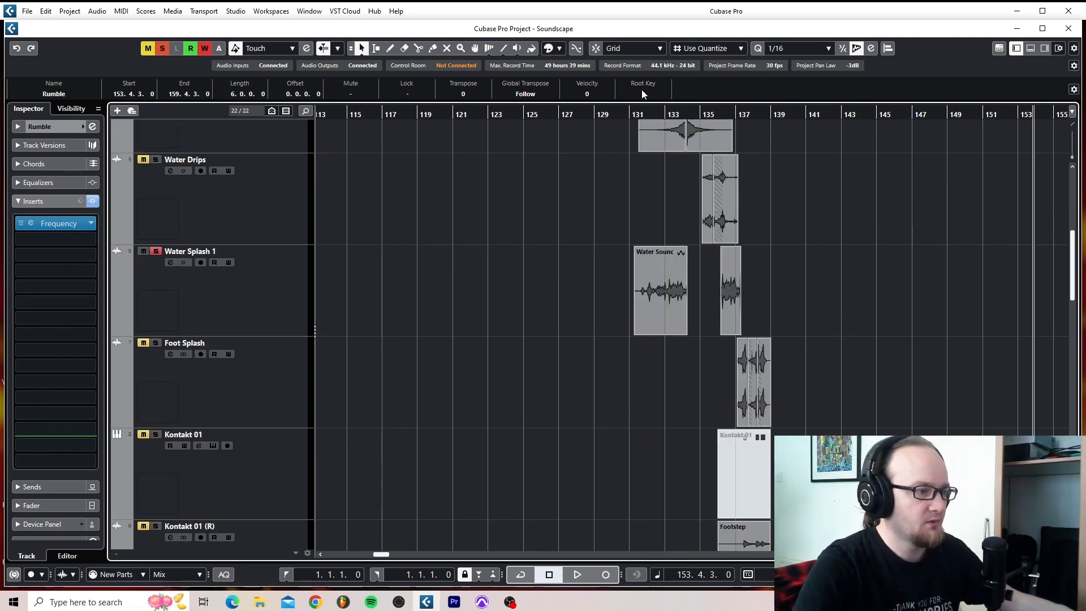
pyautogui.click(634, 114)
pyautogui.press('space')
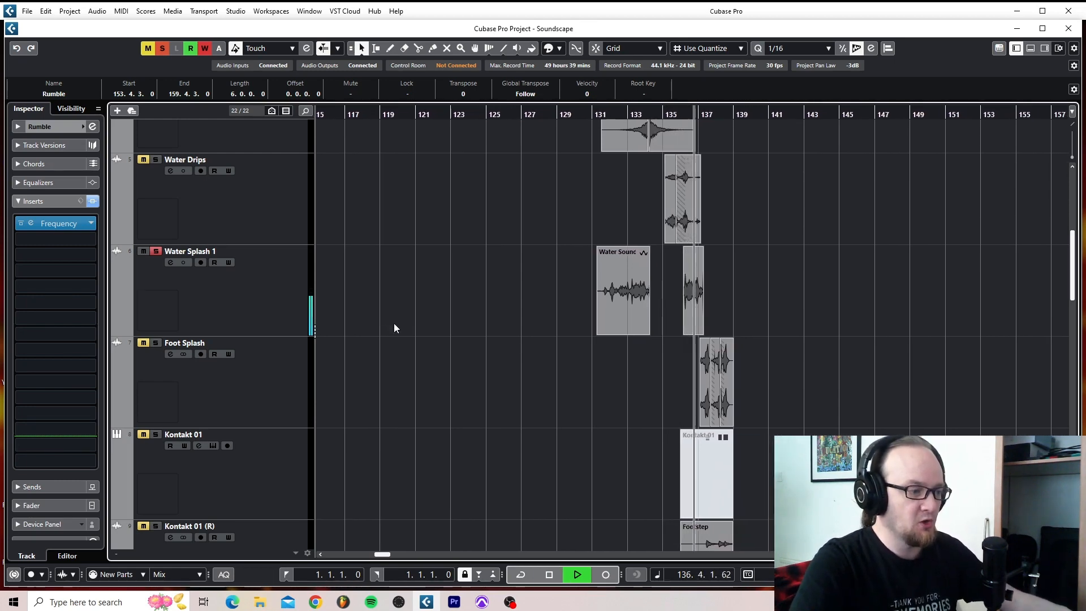
pyautogui.press('space')
pyautogui.click(595, 115)
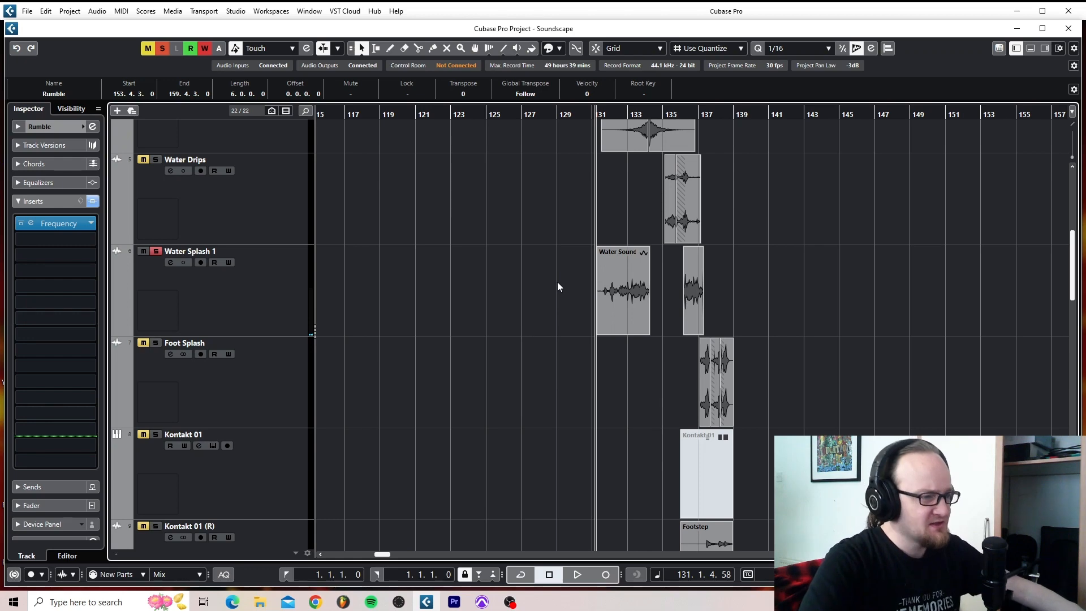
# - Take the Water Splash 1 track out of solo and solo the Water Drips track instead
pyautogui.hscroll(2, 558, 282)
pyautogui.hscroll(-1, 558, 283)
pyautogui.scroll(-1, 362, 286)
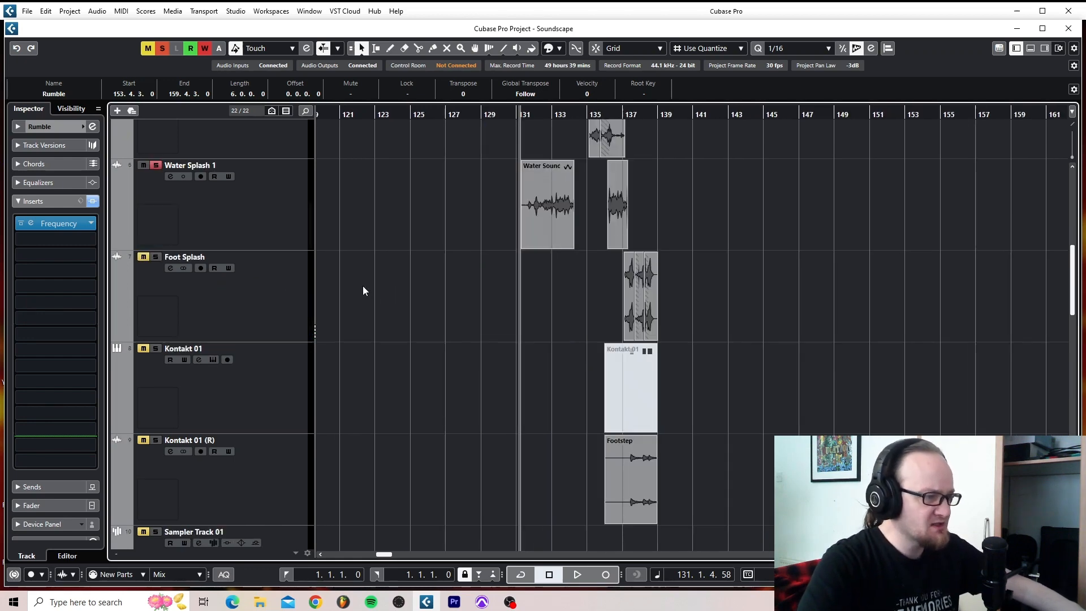
pyautogui.scroll(3, 362, 285)
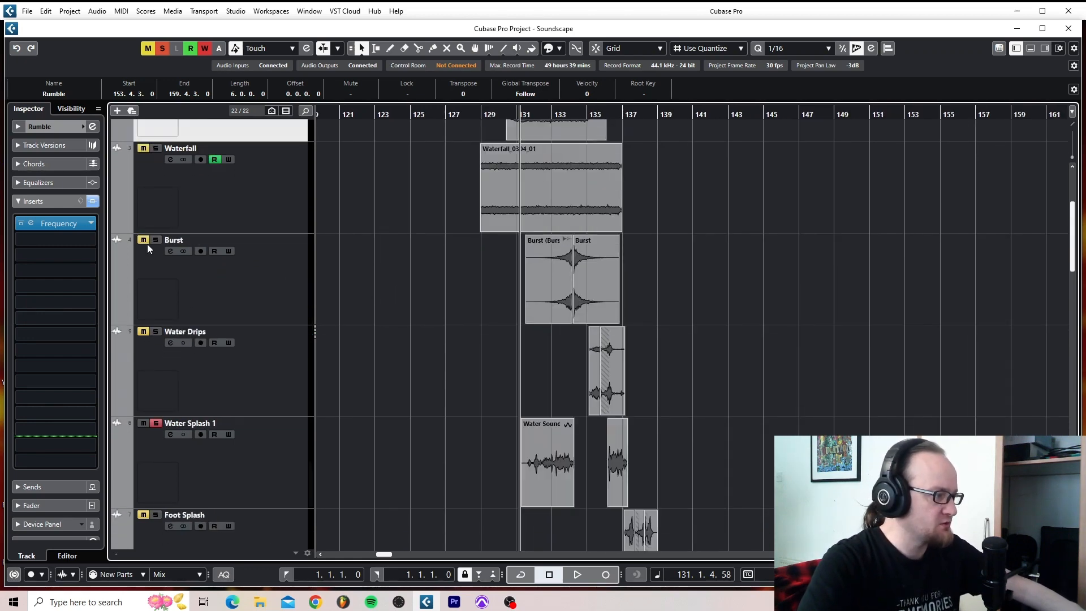
pyautogui.click(141, 424)
pyautogui.click(159, 332)
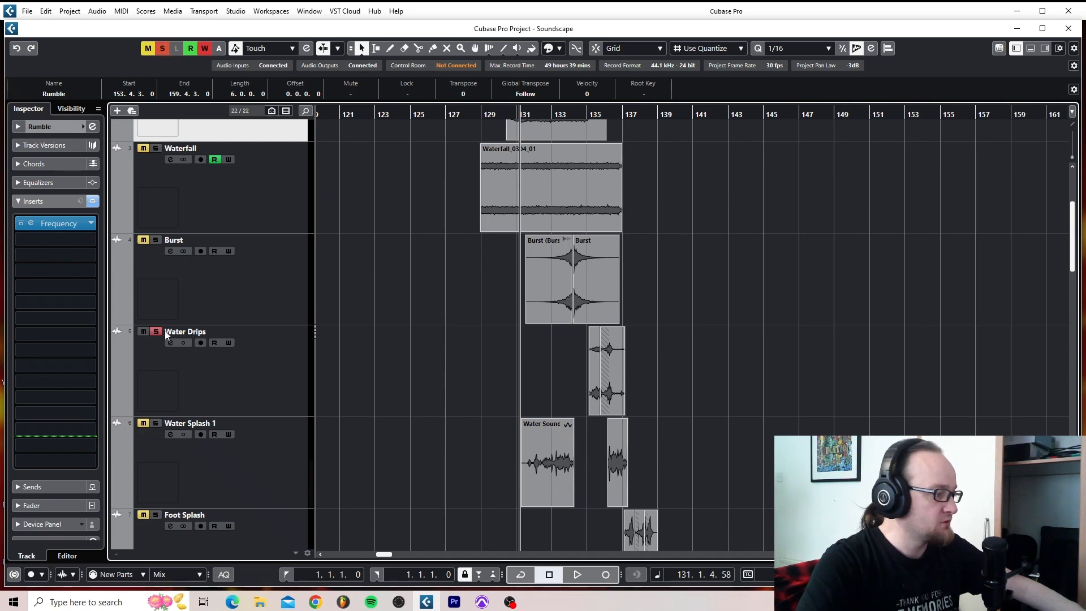
# - Play the soloed Water Drips clips from just before bar 135 and stop playback
pyautogui.click(585, 112)
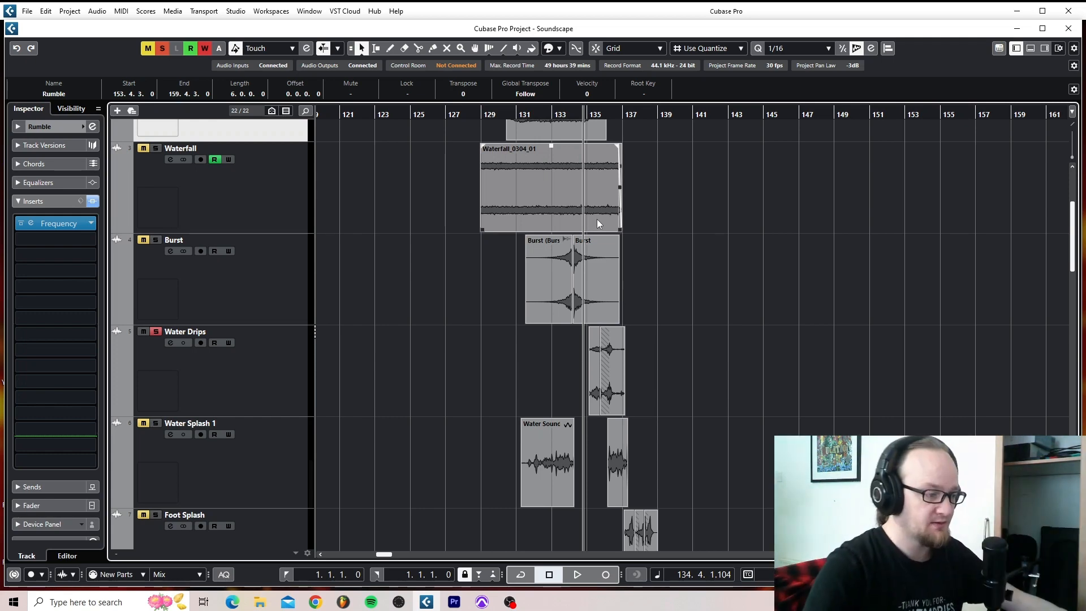
pyautogui.press('space')
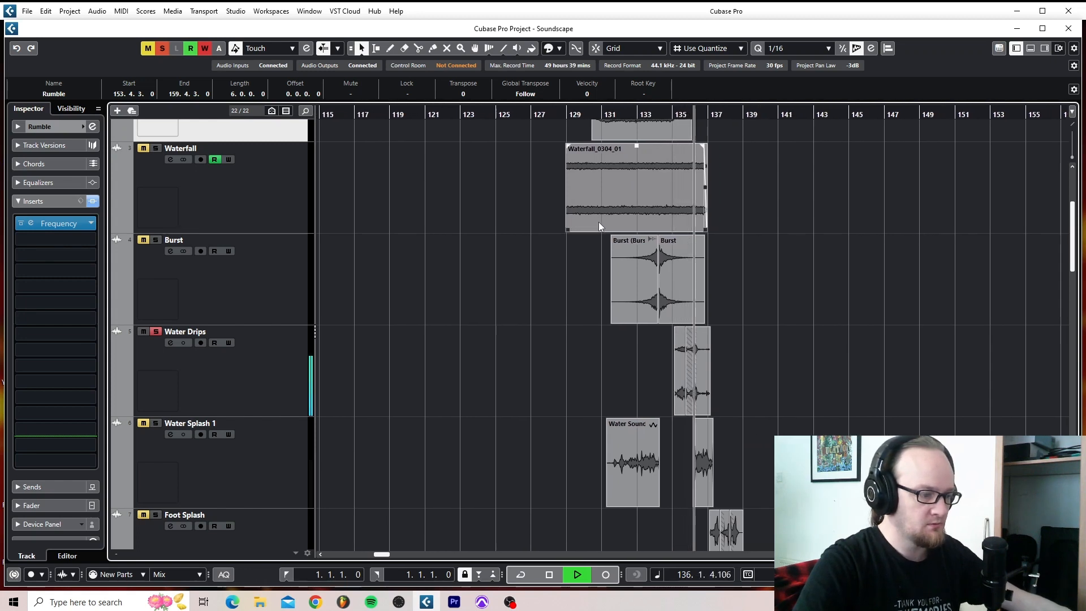
pyautogui.press('space')
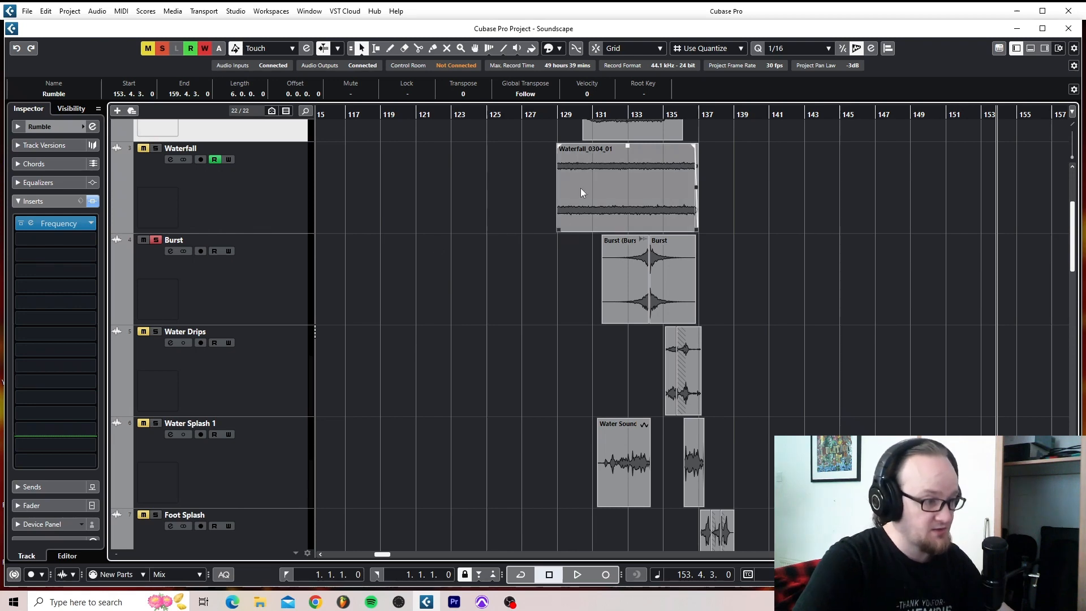
# - Audition the Burst track alone from about bar 132, with Water Drips taken out of solo
pyautogui.click(614, 116)
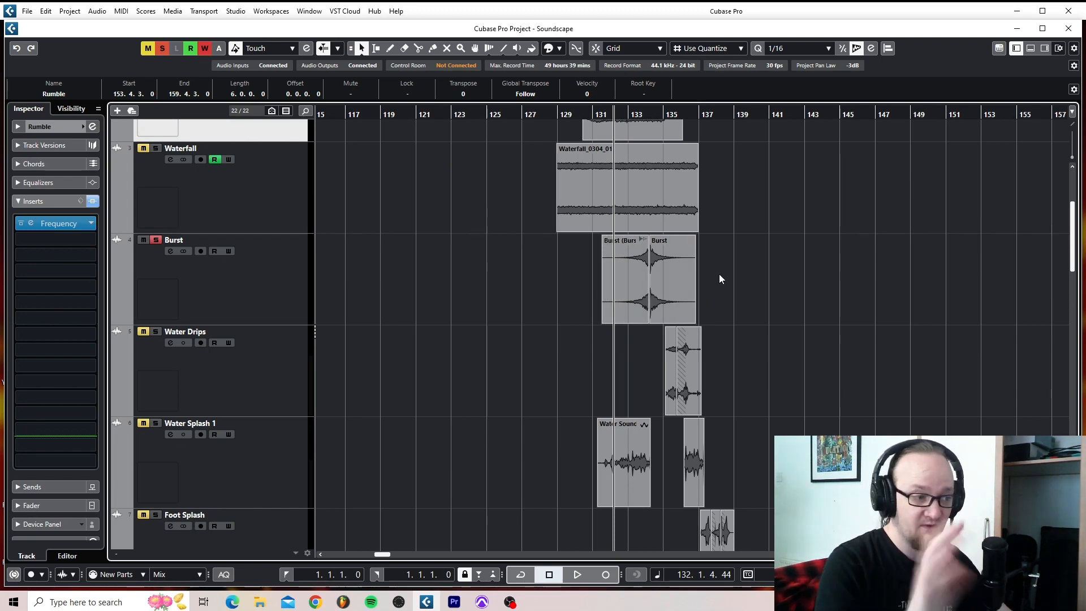
pyautogui.moveTo(643, 281)
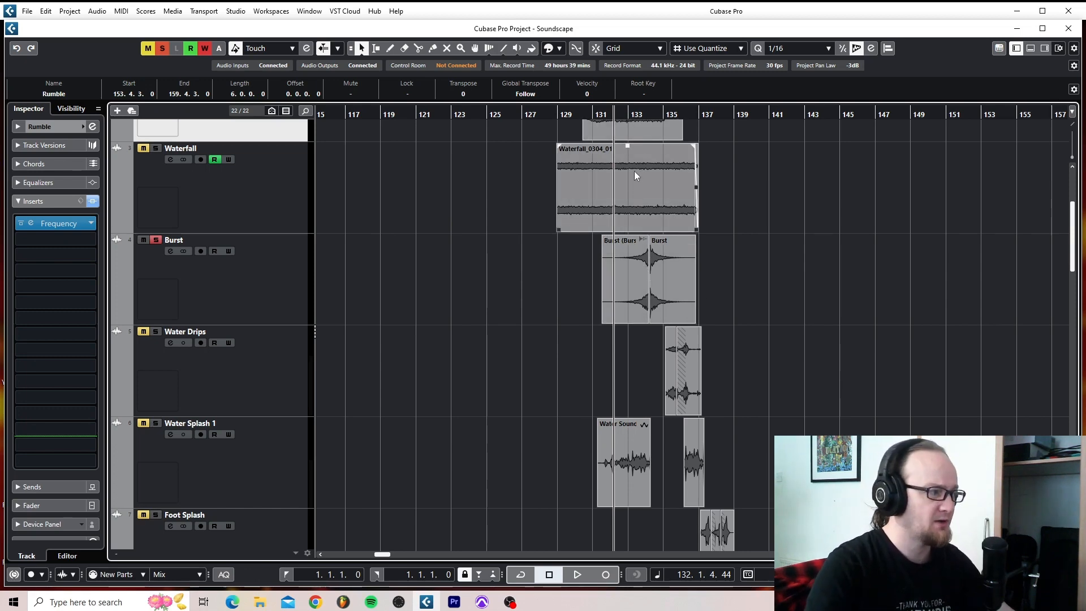
pyautogui.moveTo(611, 178)
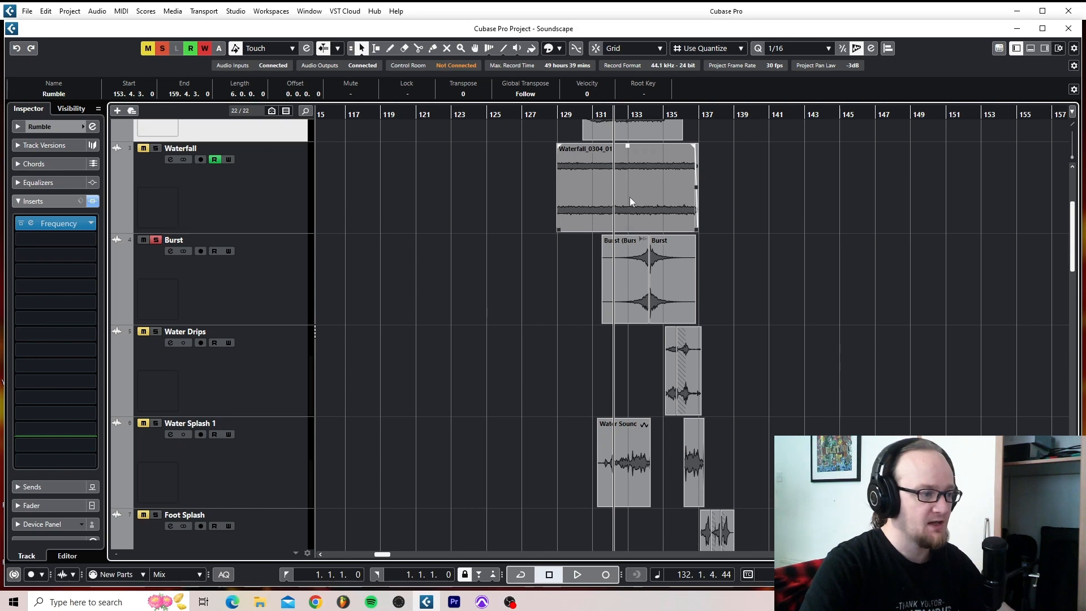
pyautogui.press('space')
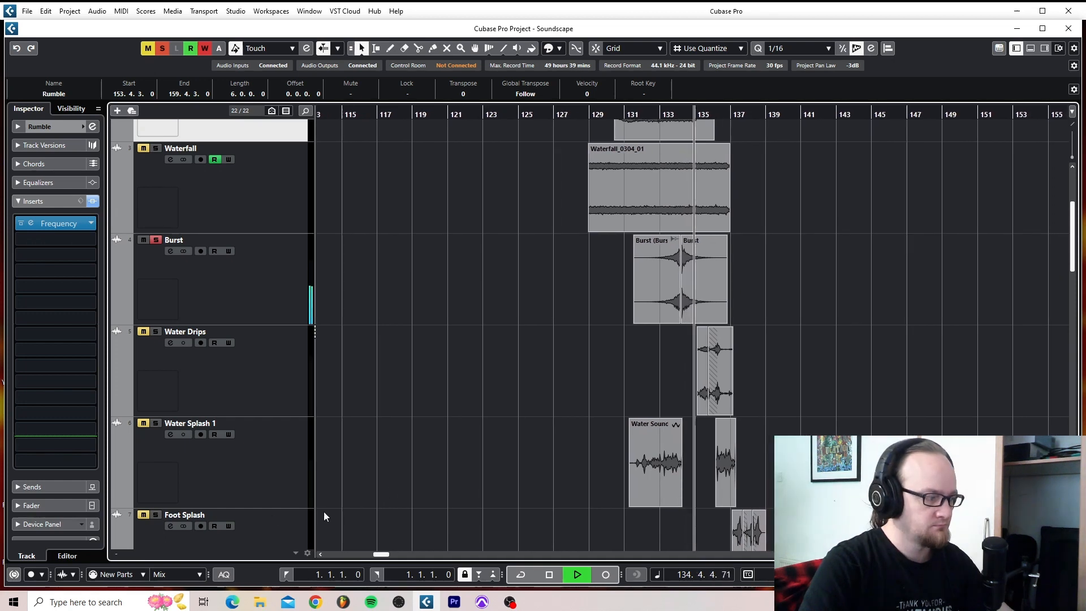
pyautogui.press('space')
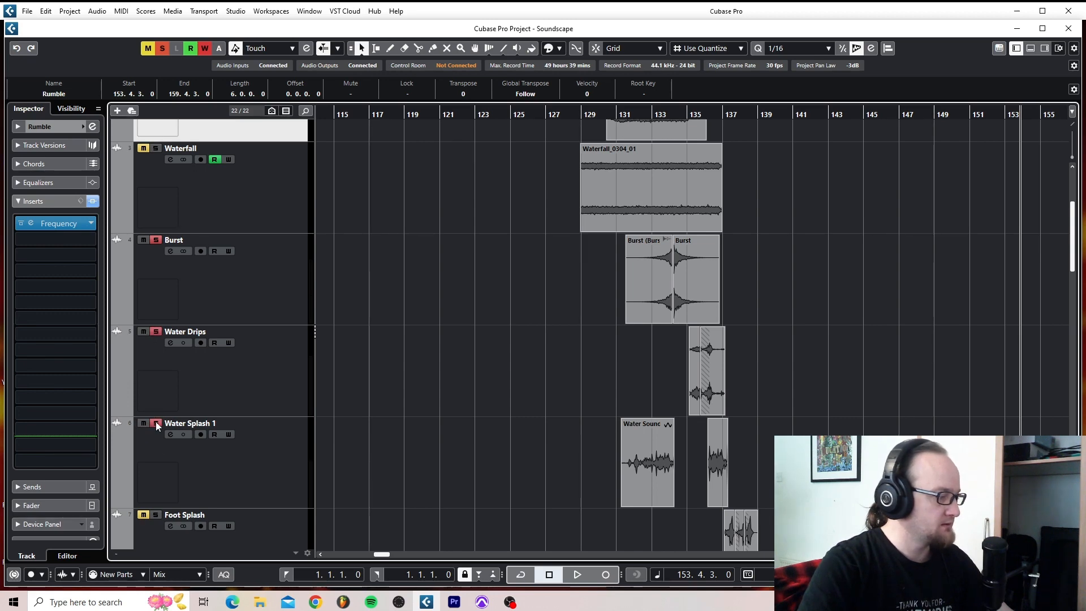
# - Play Bubbles, Rumble, Waterfall, Burst, Water Drips and Water Splash 1 soloed together from about bar 129 to past bar 137
pyautogui.scroll(3, 177, 406)
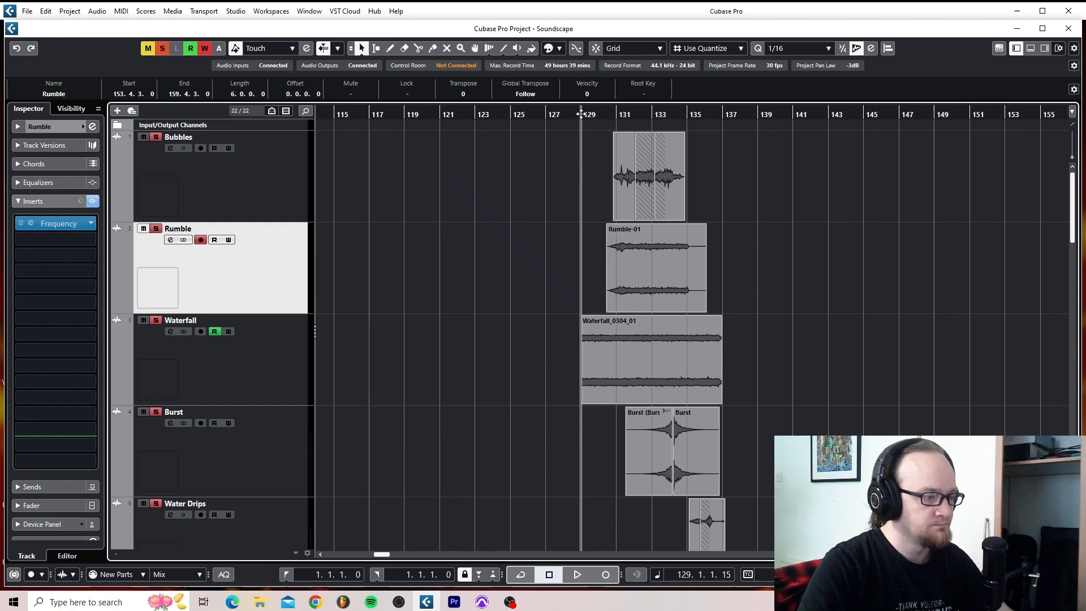
pyautogui.press('space')
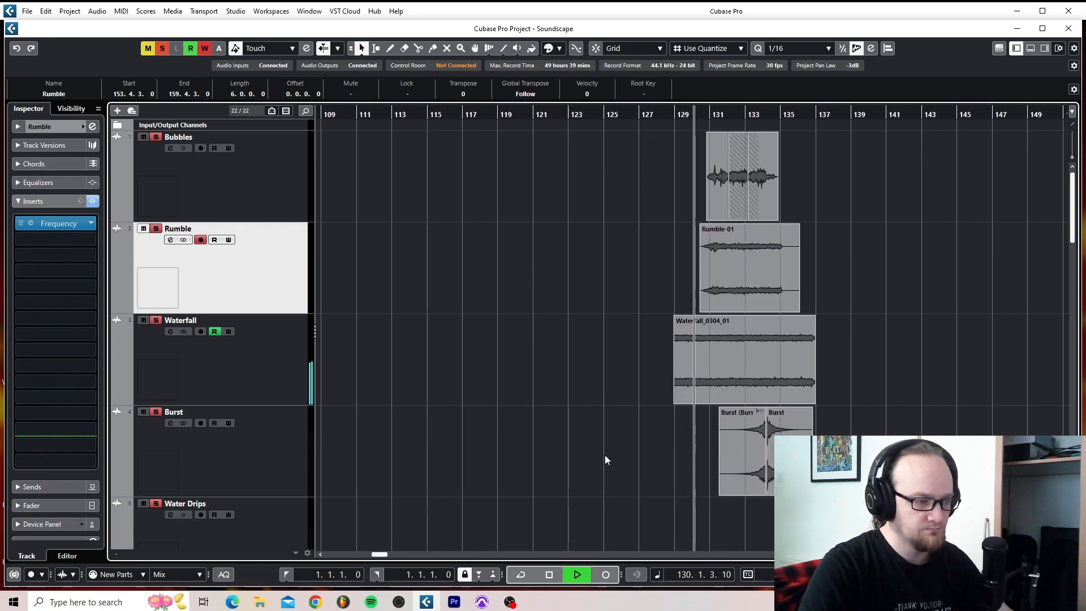
pyautogui.scroll(-2, 595, 454)
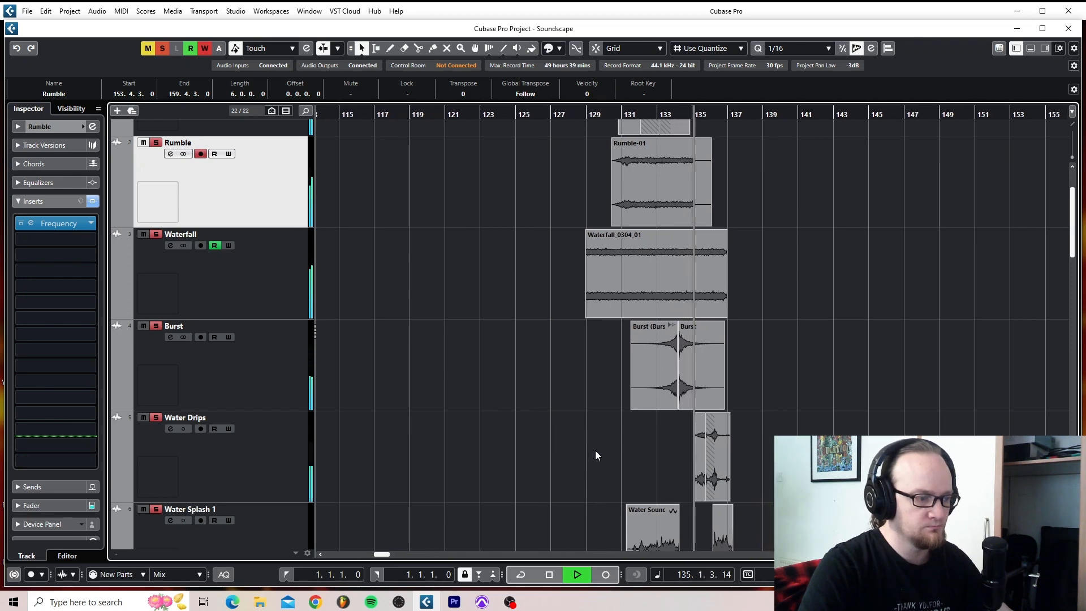
pyautogui.scroll(-2, 596, 451)
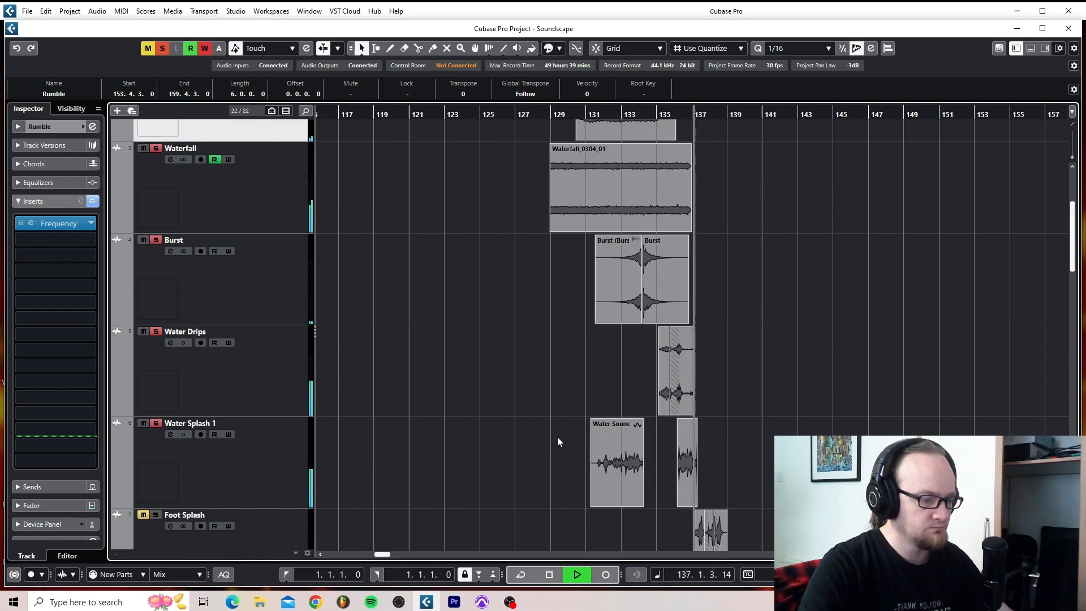
pyautogui.press('space')
# - Take all the water layers out of solo and solo only the Foot Splash and Kontakt 01 (R) tracks
pyautogui.scroll(-2, 558, 436)
pyautogui.scroll(3, 558, 437)
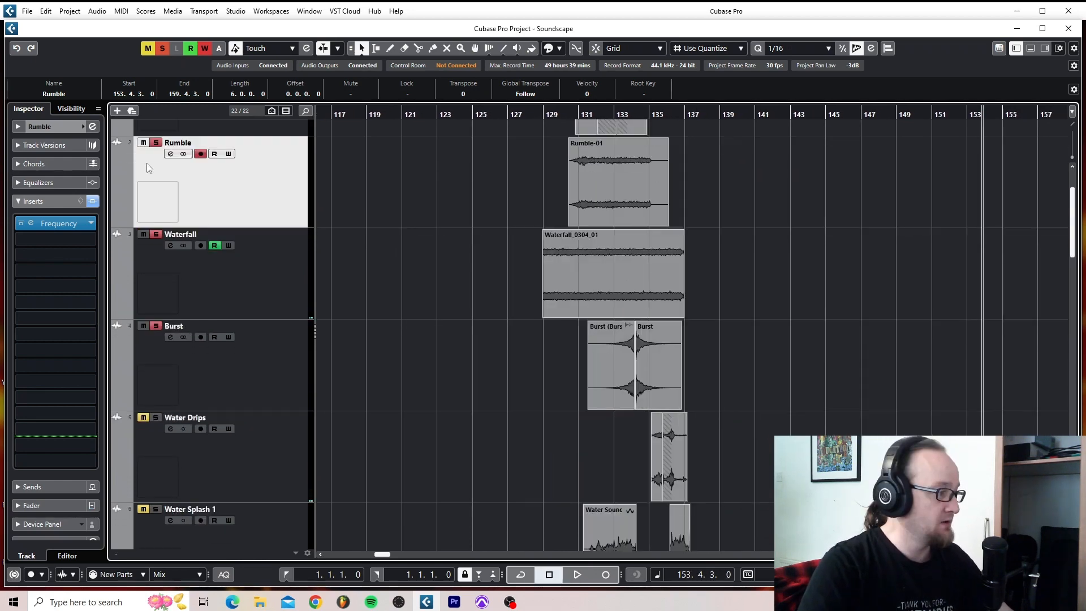
pyautogui.scroll(2, 147, 165)
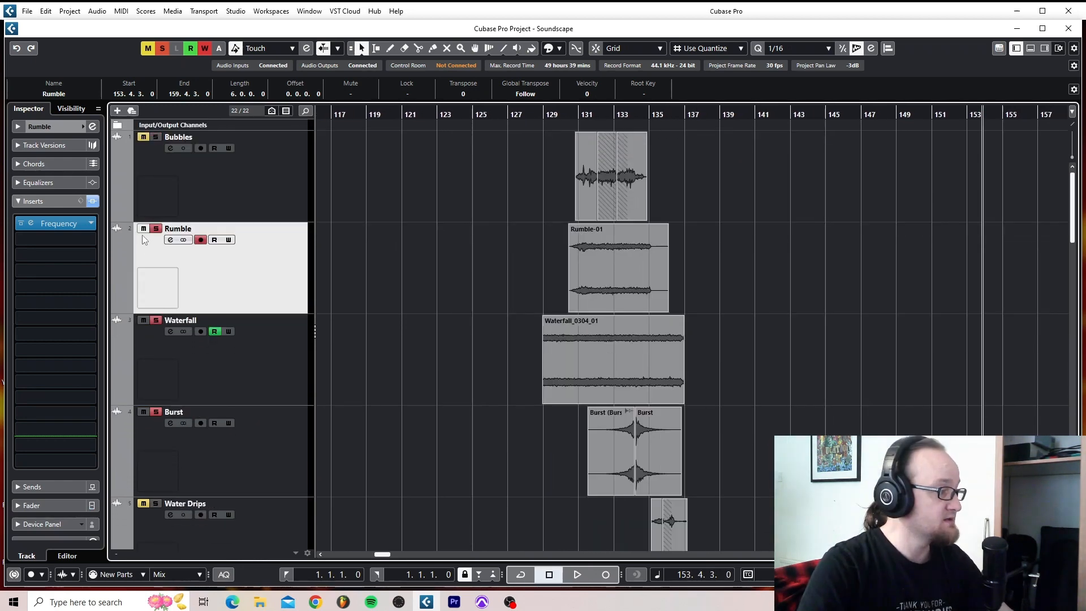
pyautogui.scroll(-5, 460, 267)
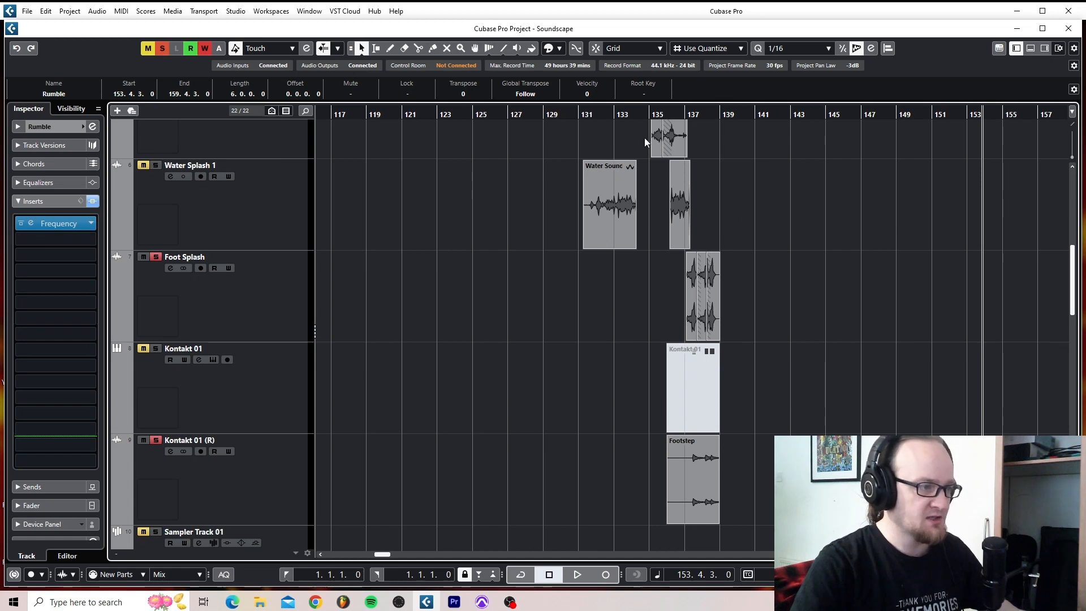
# - Play the soloed Foot Splash and Kontakt 01 (R) footstep clips from about bar 136 and stop playback
pyautogui.click(677, 113)
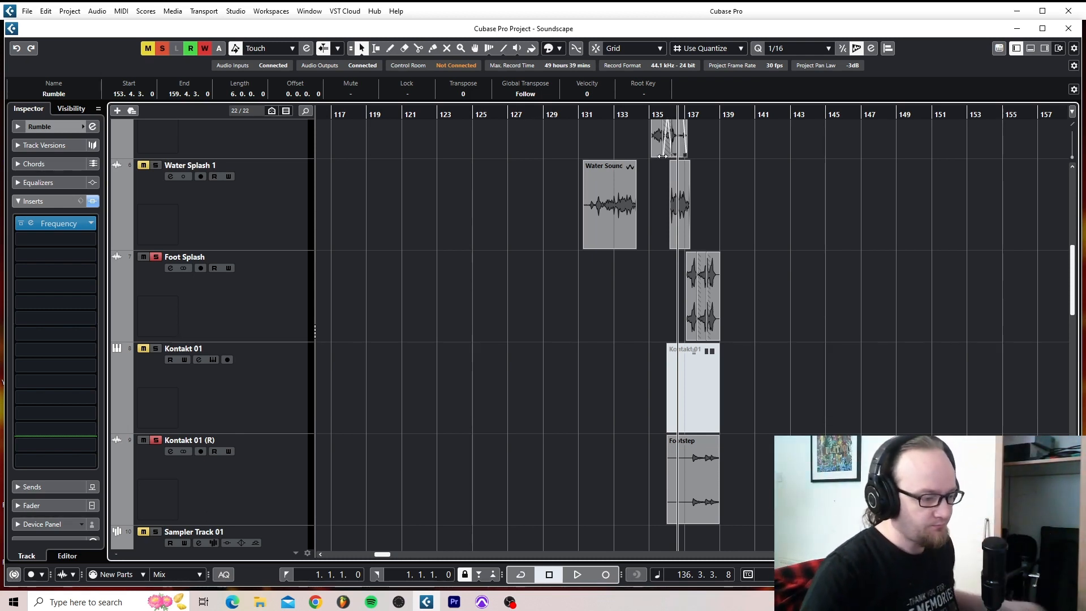
pyautogui.press('space')
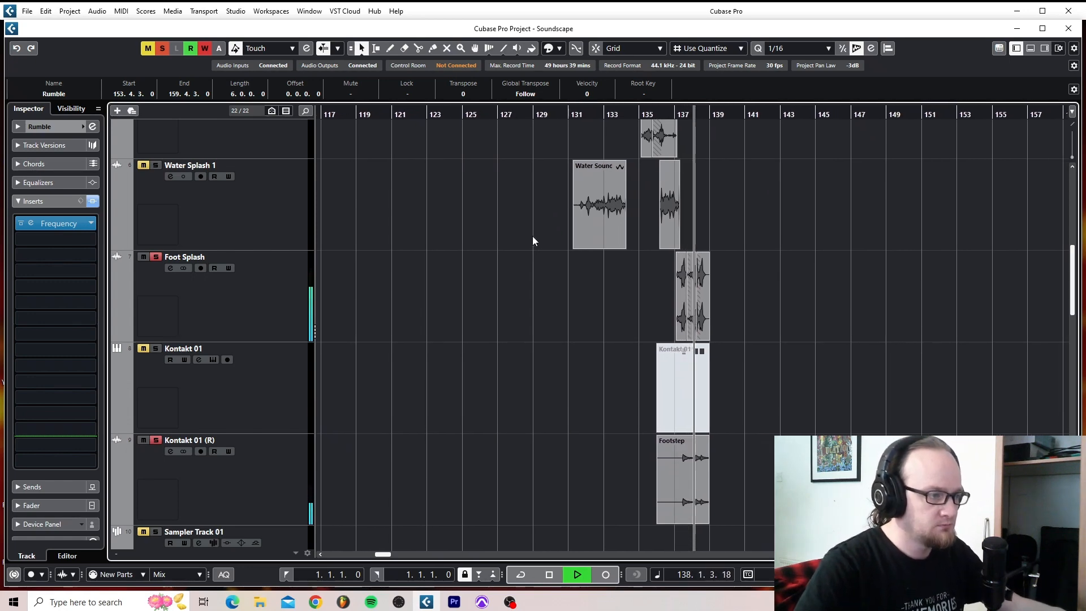
pyautogui.press('space')
pyautogui.moveTo(611, 307); pyautogui.dragTo(342, 212)
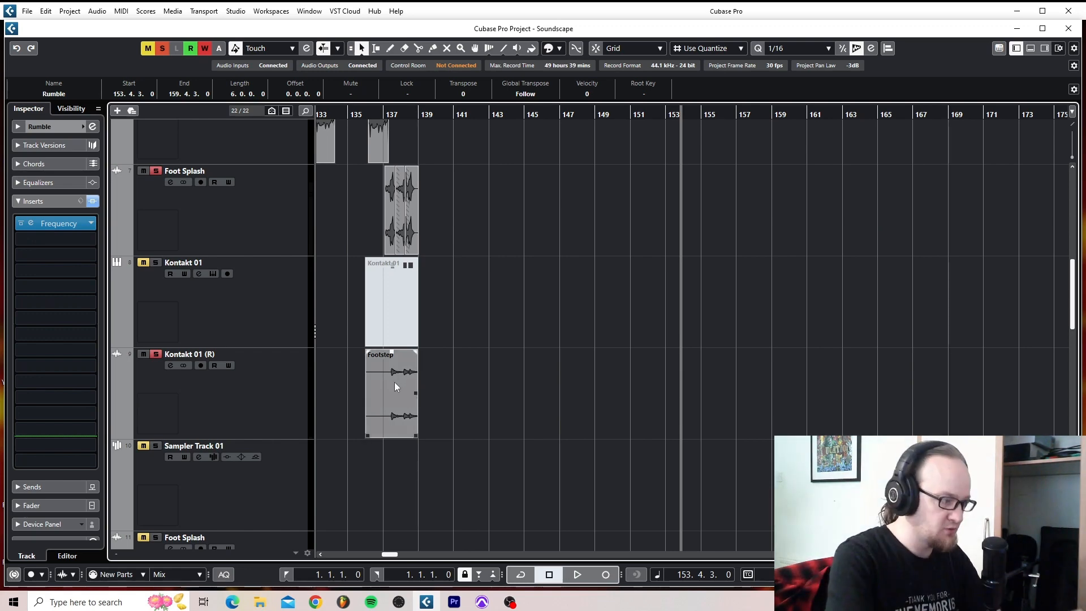
pyautogui.scroll(2, 355, 345)
pyautogui.scroll(2, 356, 350)
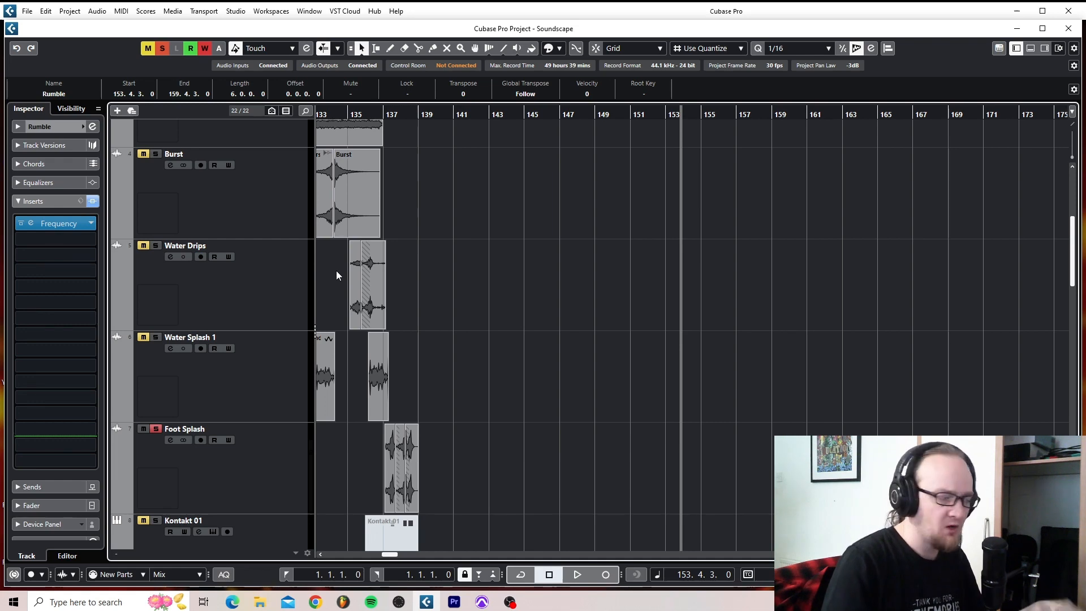
pyautogui.hscroll(-3, 444, 321)
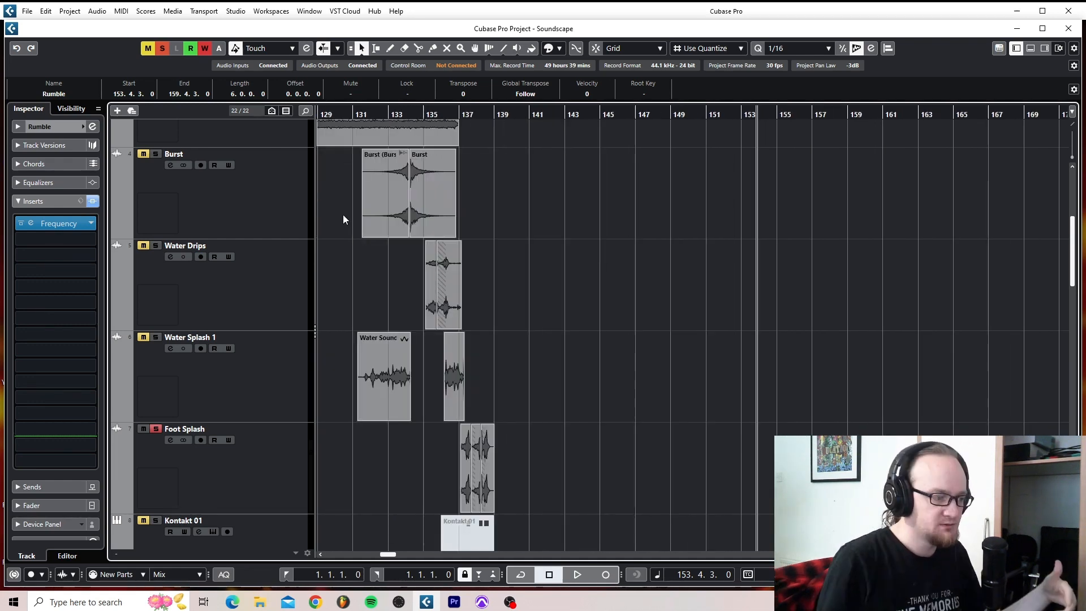